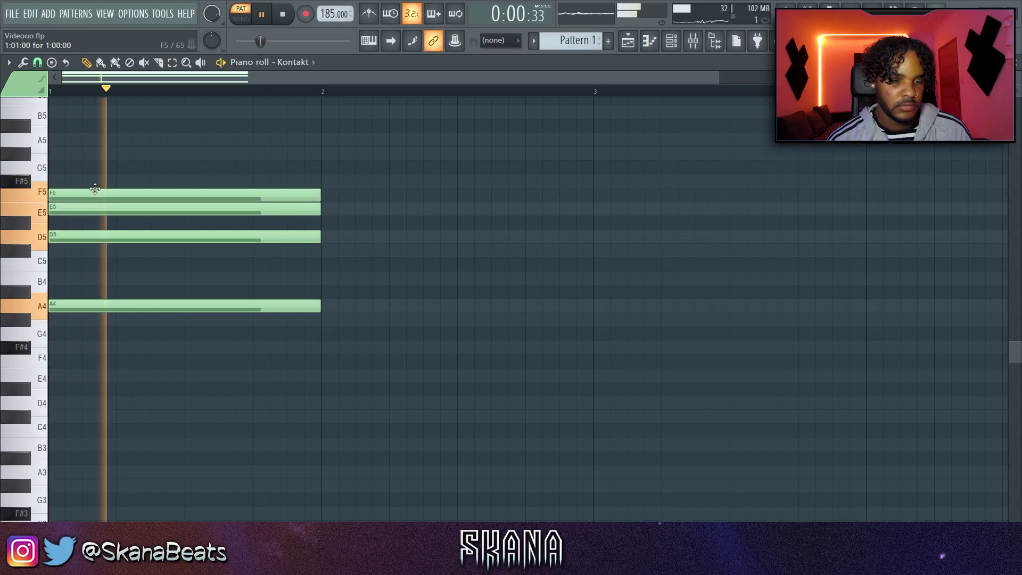
- Lower the velocity of the E5 note in the first chord and play it back
key("space")
scroll(166, 249, "up", 1)
left_click(166, 250)
key("space")
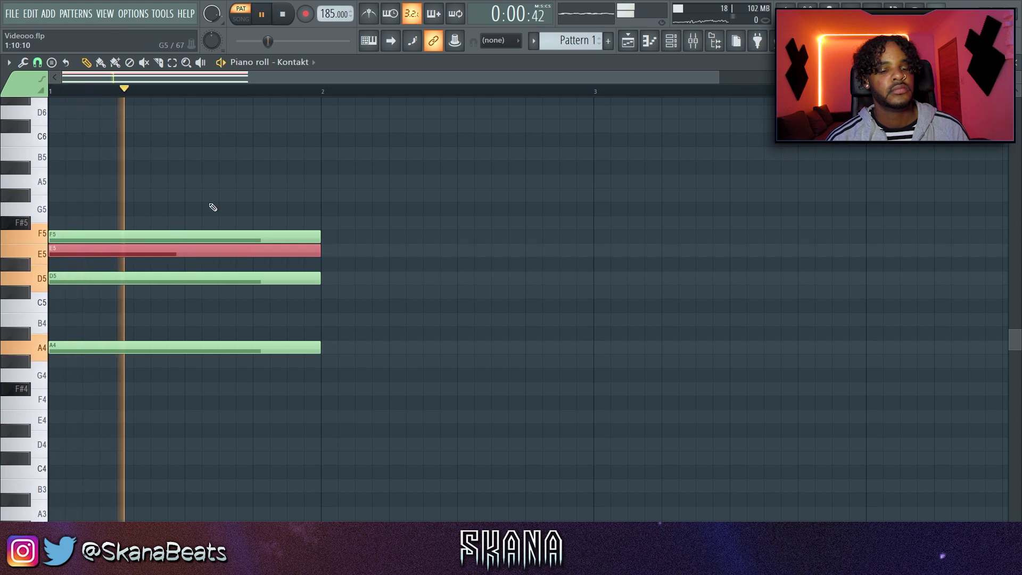
- Duplicate the chord and build bars 2 to 4 as G4–A#4–D5, E4–A4–C#5 and D4–F4–A4
left_click(213, 207, "ctrl")
key("ctrl+b")
key("space")
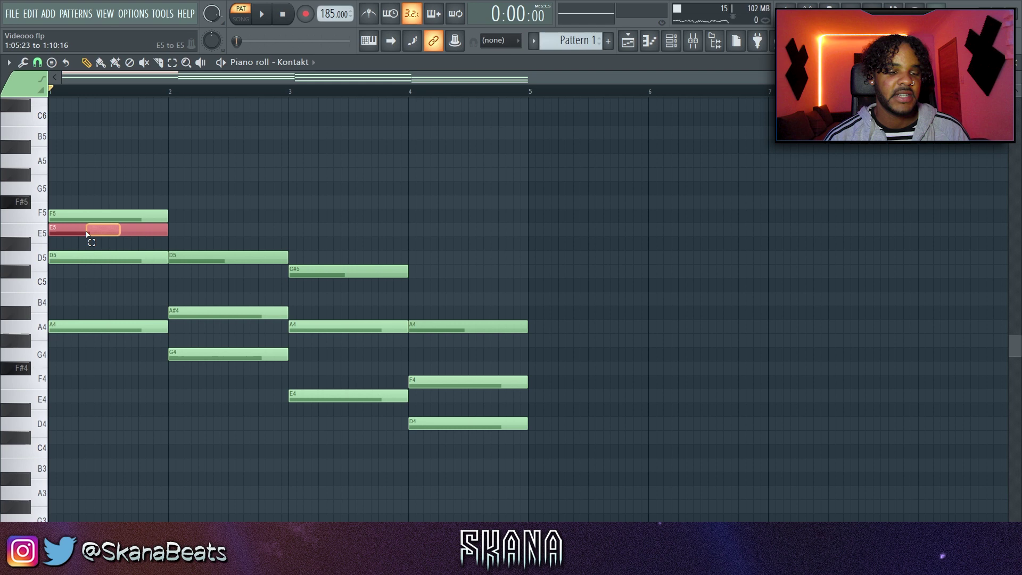
- Select the first two chords and move their shared boundary earlier so the second chord starts at 1:15:00
mouse_move(87, 233)
left_mouse_down()
mouse_move(52, 228)
mouse_move(131, 225)
mouse_move(86, 214)
left_mouse_up()
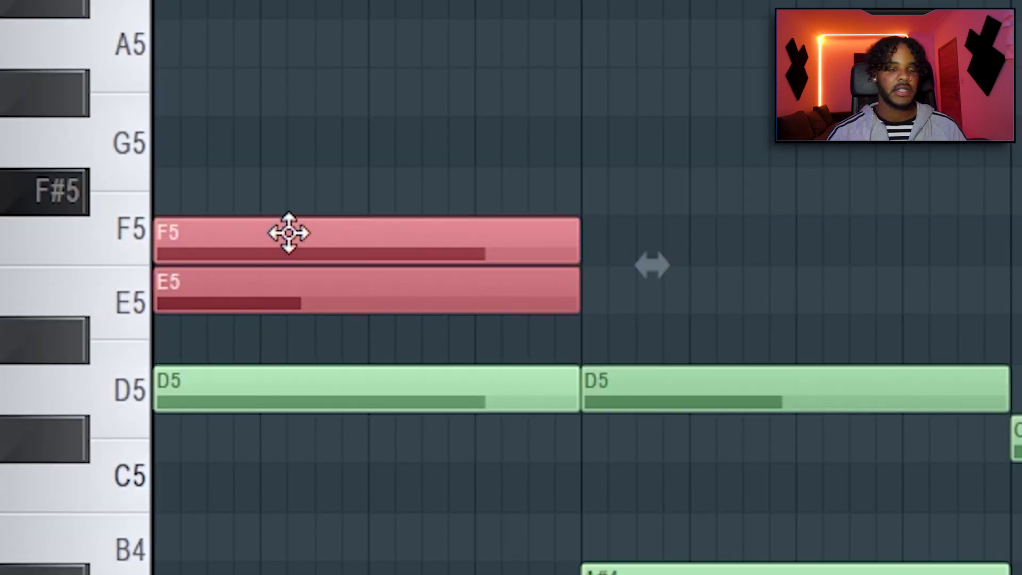
left_click(743, 32, "ctrl")
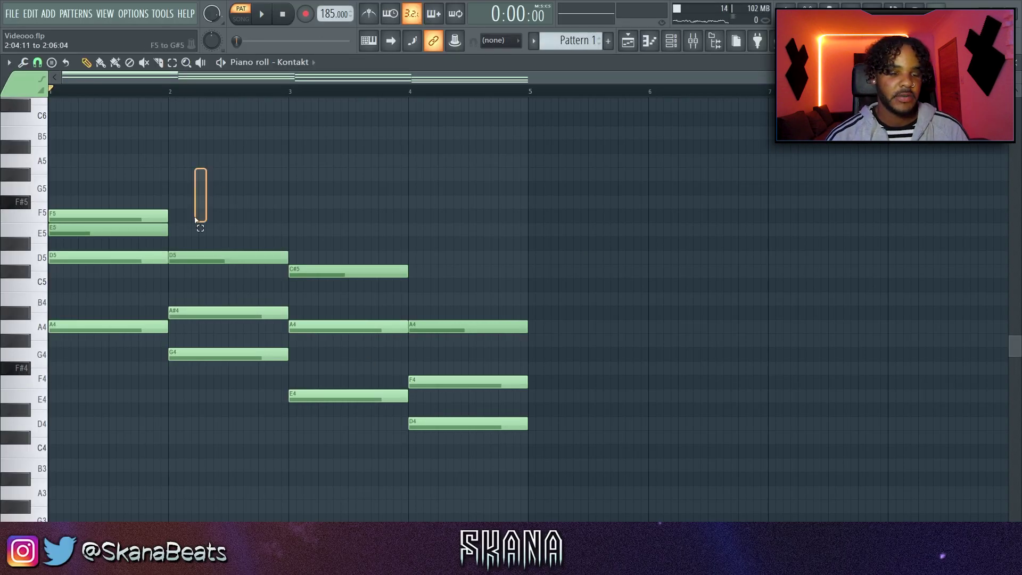
left_click_drag(195, 220, 147, 375)
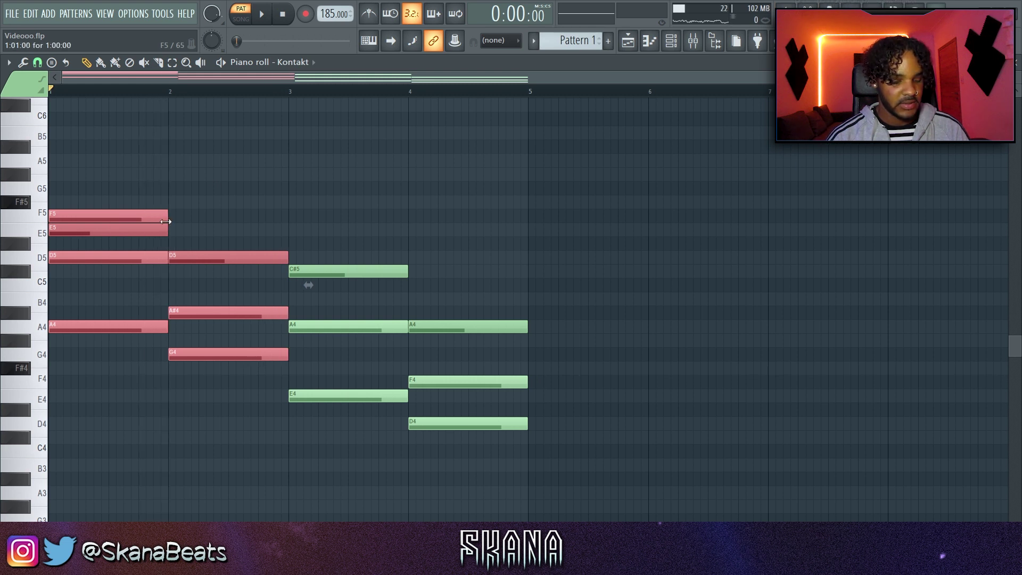
left_click_drag(126, 221, 152, 213)
key("space")
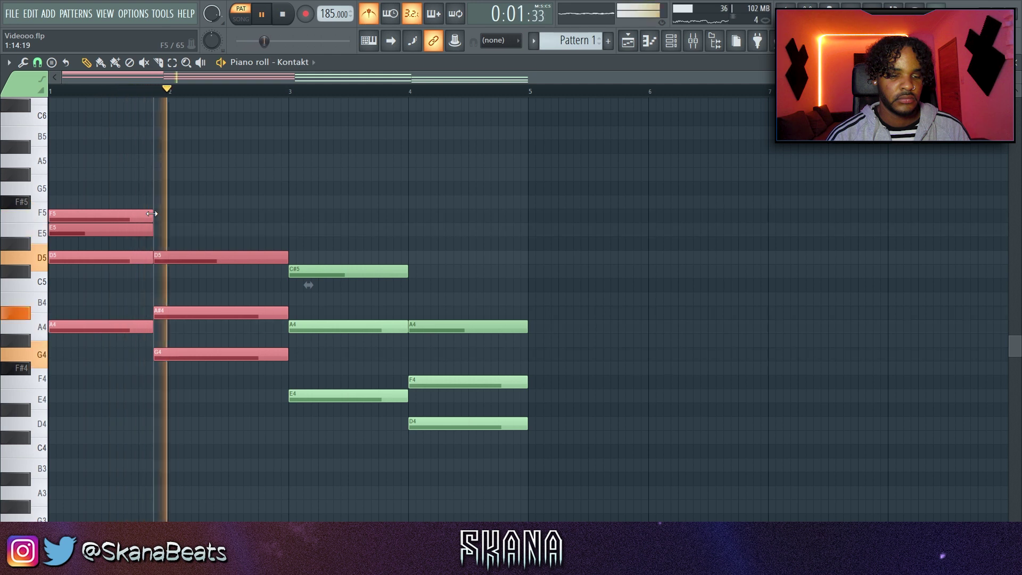
- Select the second and third chords and pull their shared boundary earlier so the second chord lasts one bar
key("space")
key("space")
left_click_drag(303, 213, 160, 405, "ctrl")
left_click_drag(284, 258, 270, 258)
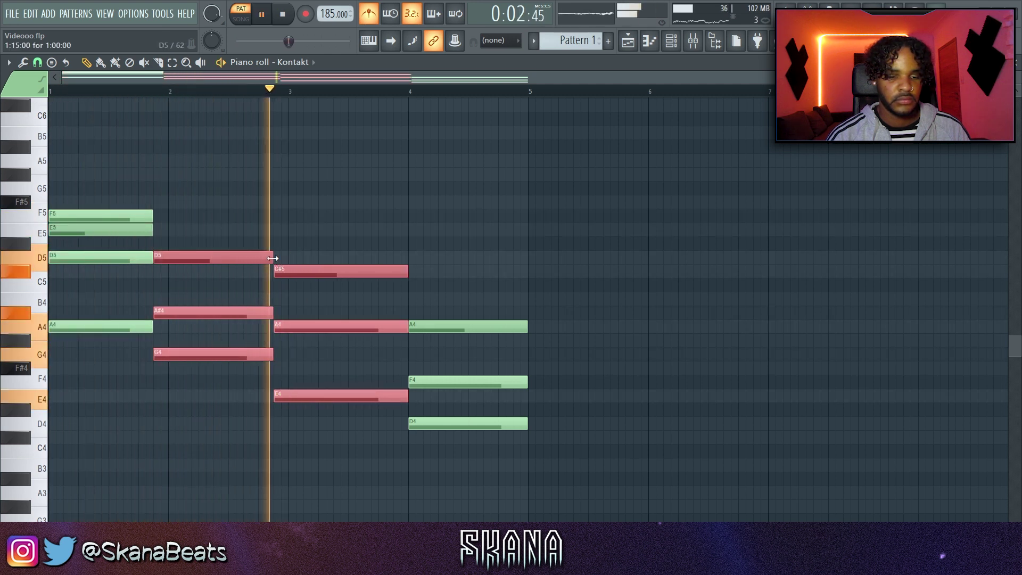
- Try to move the end of the third chord slightly ahead of bar 4
key("space")
key("space")
left_click_drag(319, 232, 394, 429, "ctrl")
mouse_move(406, 273)
left_mouse_down()
mouse_move(280, 272)
mouse_move(394, 275)
left_mouse_up()
key("ctrl+b")
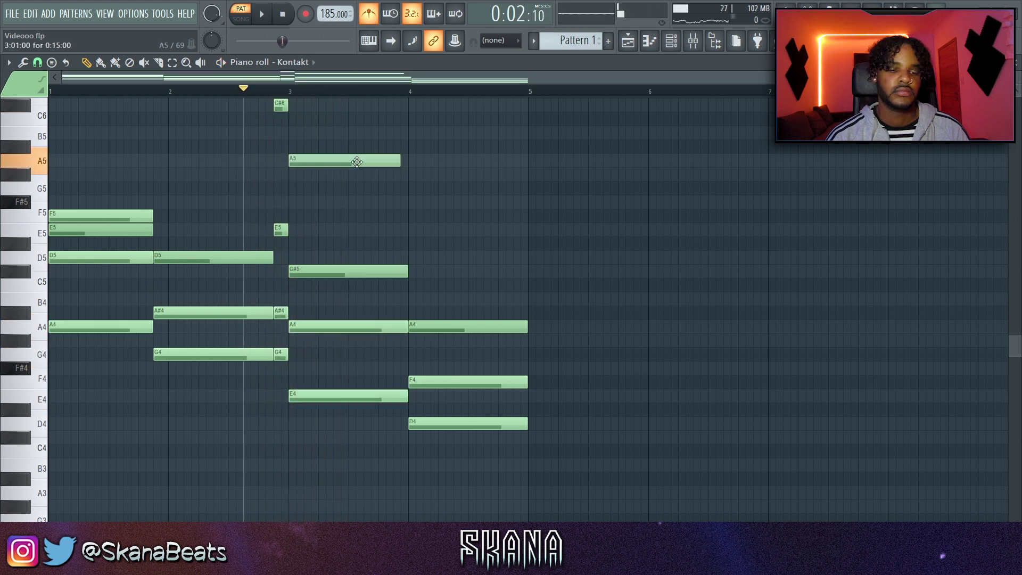
- Raise the velocity of the A5 melody note in bar 3 and add a G5 note at bar 4
left_click(376, 161, "ctrl")
key("space")
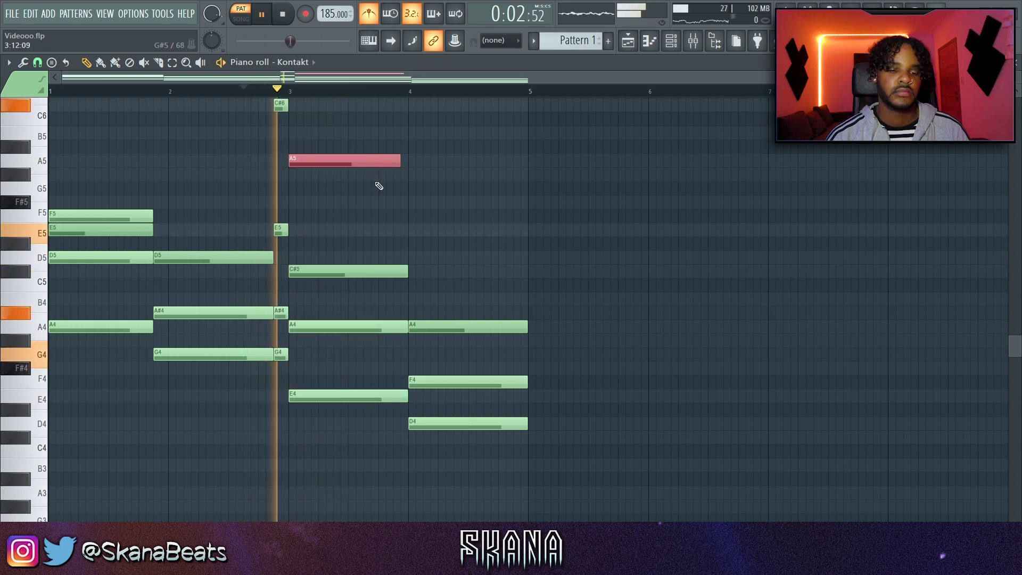
key("space")
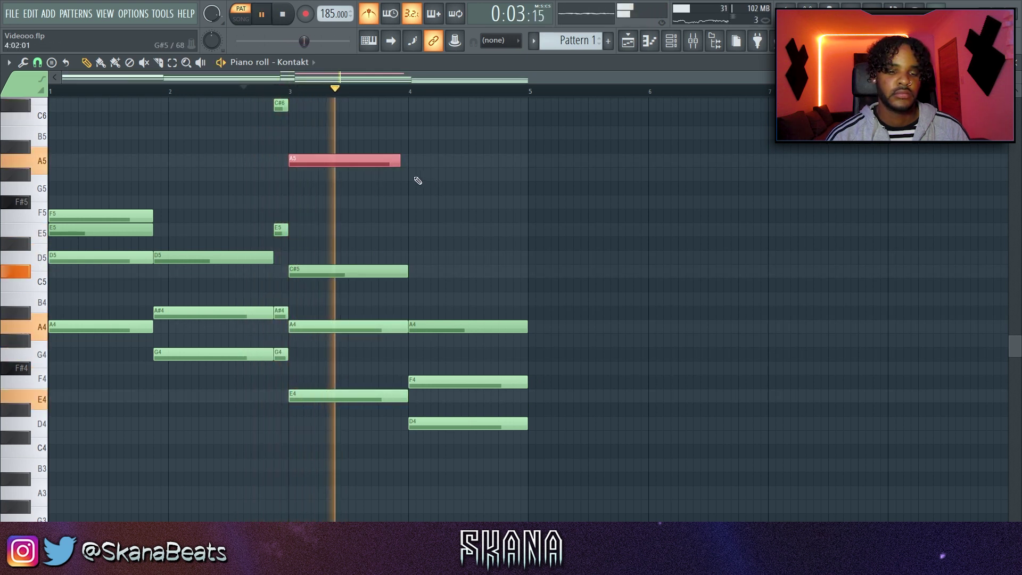
key("space")
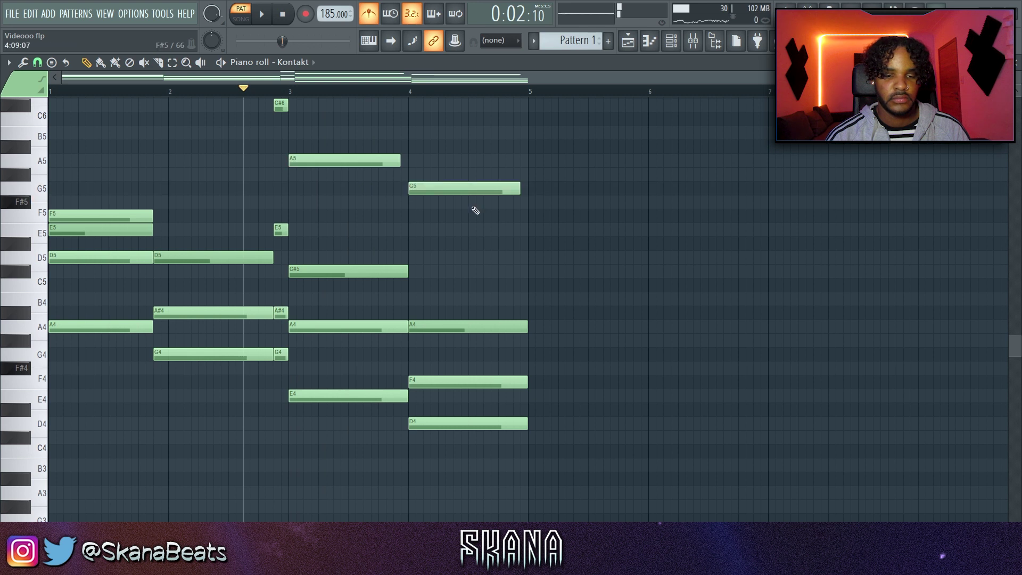
- Shape a descending G5, F5, E5 melody in bar 4 by shortening G5 and F5 and filling the bar's remainder
key("space")
left_click_drag(573, 216, 461, 192)
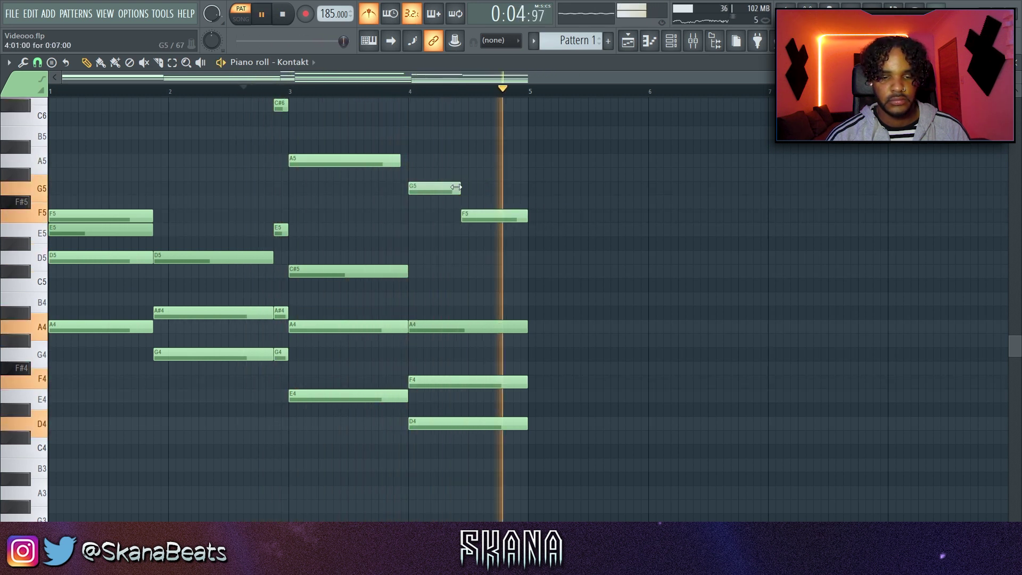
key("space")
left_click(501, 230)
key("space")
left_click_drag(550, 230, 498, 219)
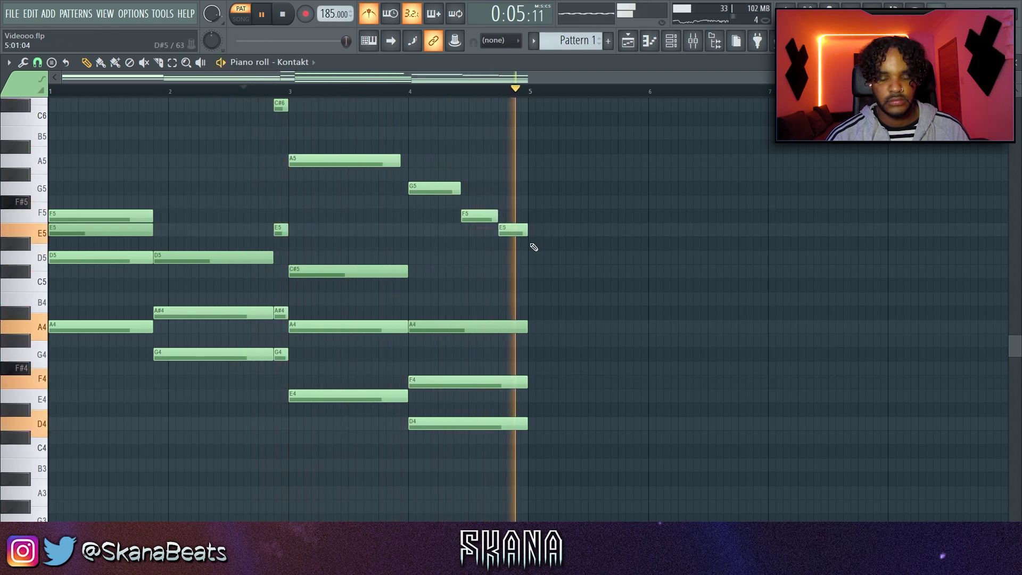
- Randomize the velocity levels of all notes with the piano roll randomizer
key("ctrl+a")
key("alt+r")
left_click_drag(486, 339, 490, 340)
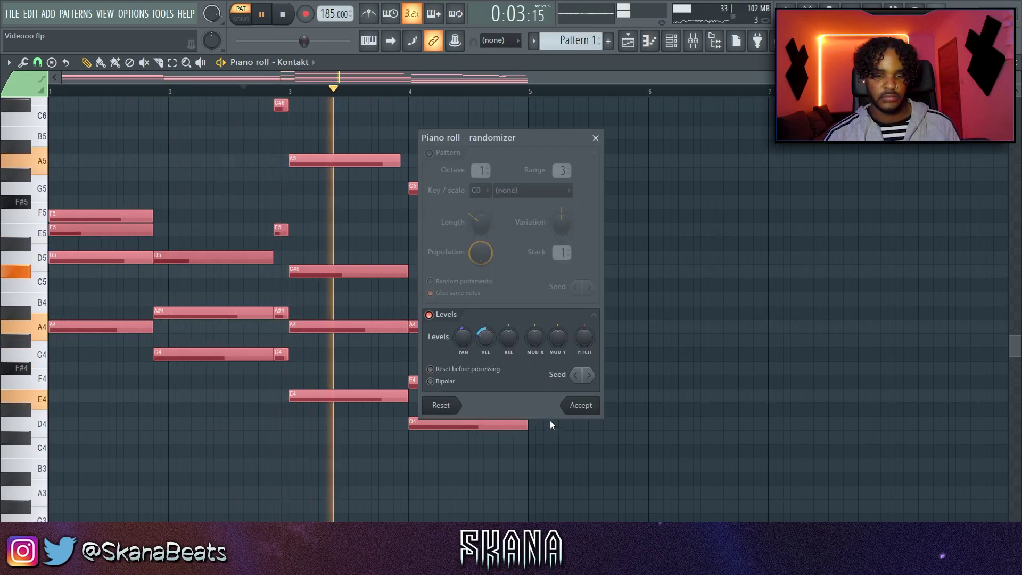
left_click(576, 410)
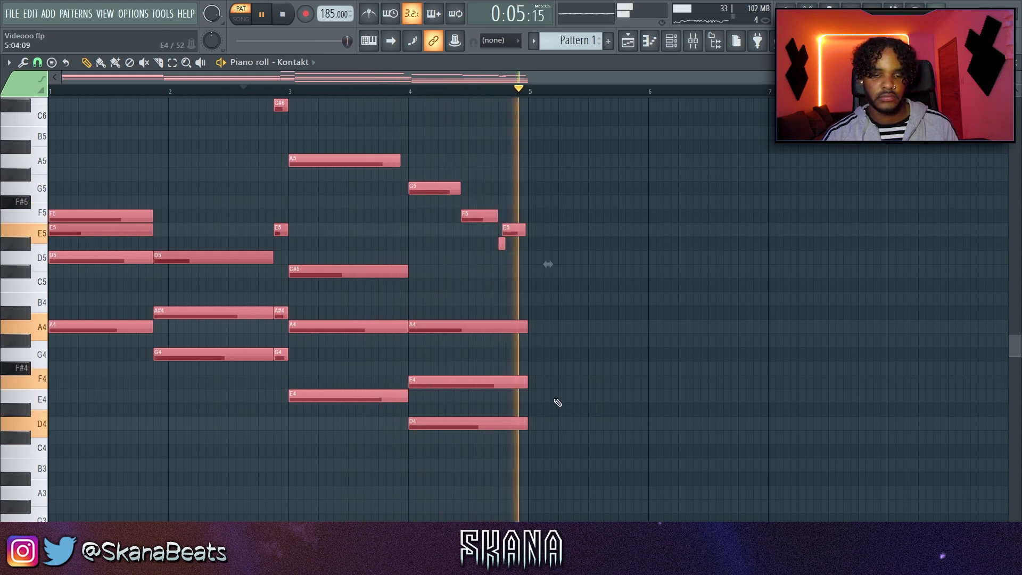
- Add bass notes A3, G3, E3 and D3 one octave below the lowest note of each chord
left_click(566, 347, "ctrl")
key("space")
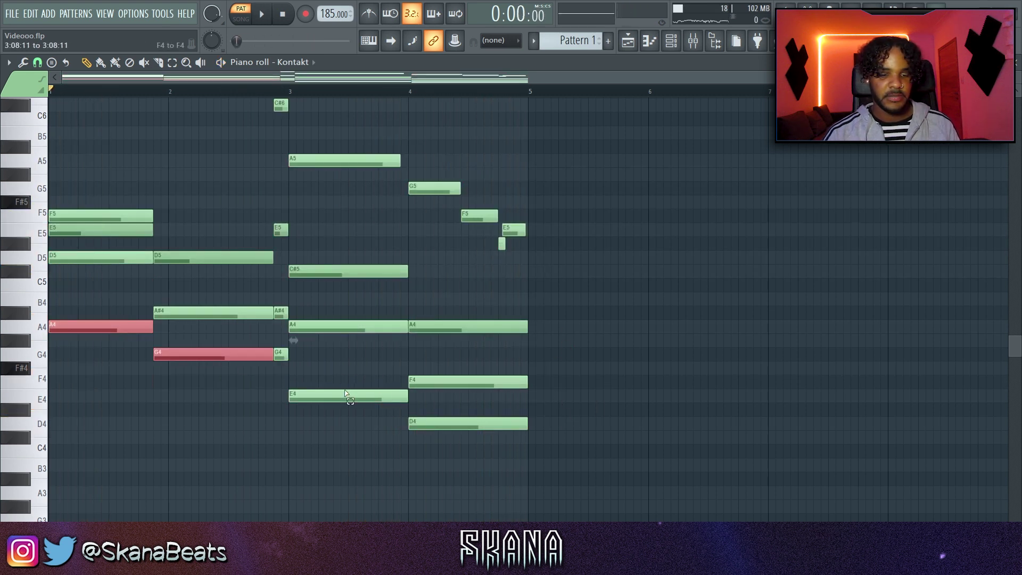
key("ctrl+Down")
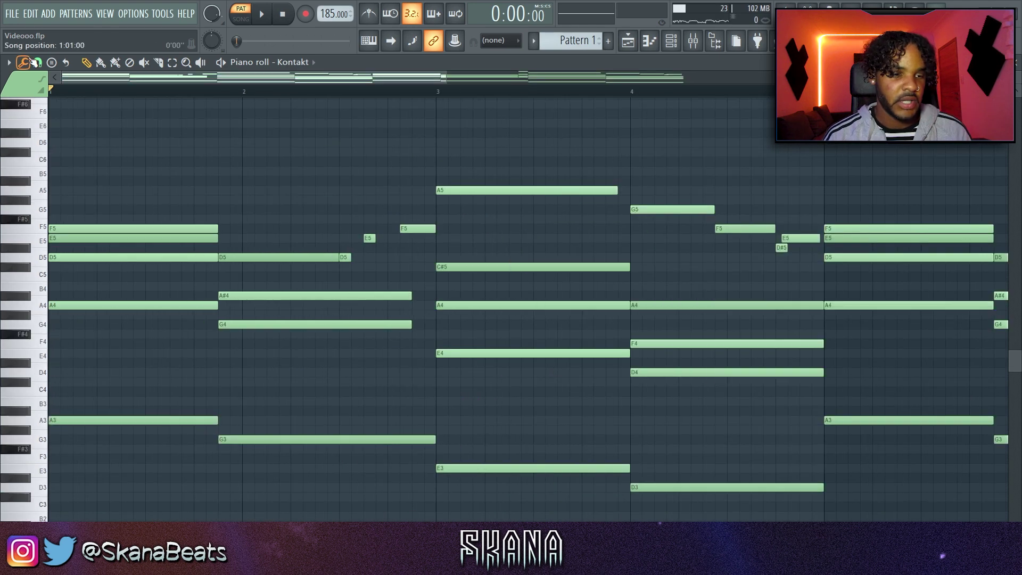
- Delete the G5 note under the A5 melody note in bar 3 and play back the eight-bar progression
left_click(37, 62)
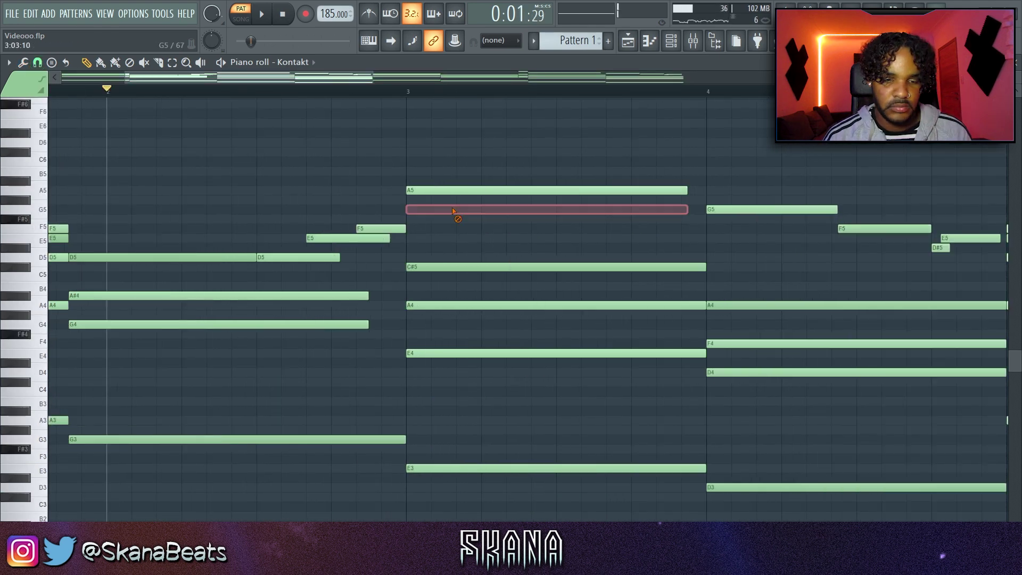
right_click(454, 214)
key("space")
scroll(408, 252, "down", 3)
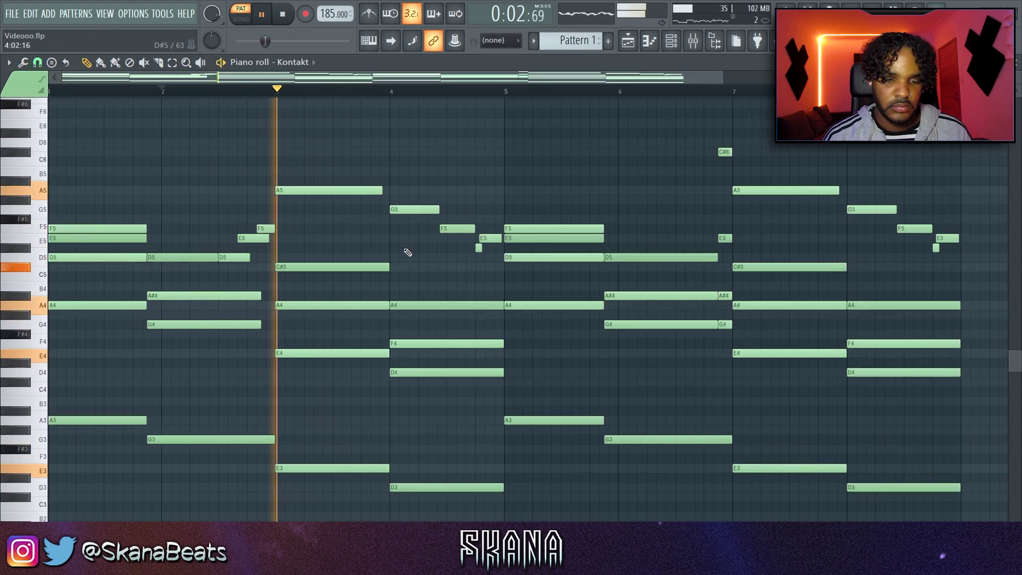
scroll(370, 235, "up", 2)
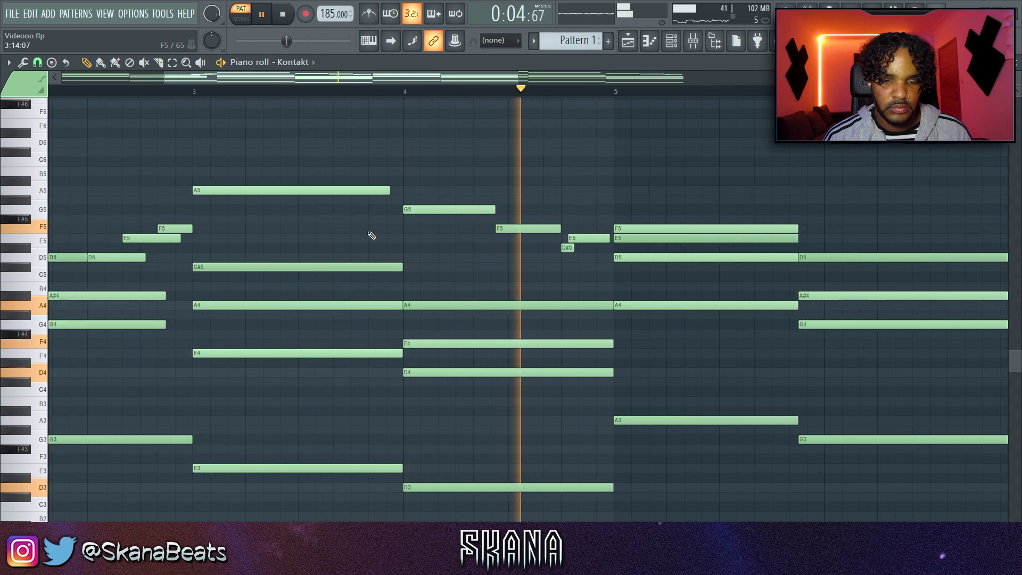
scroll(371, 236, "down", 3)
left_click_drag(798, 158, 415, 507)
left_click(540, 153, "ctrl+shift")
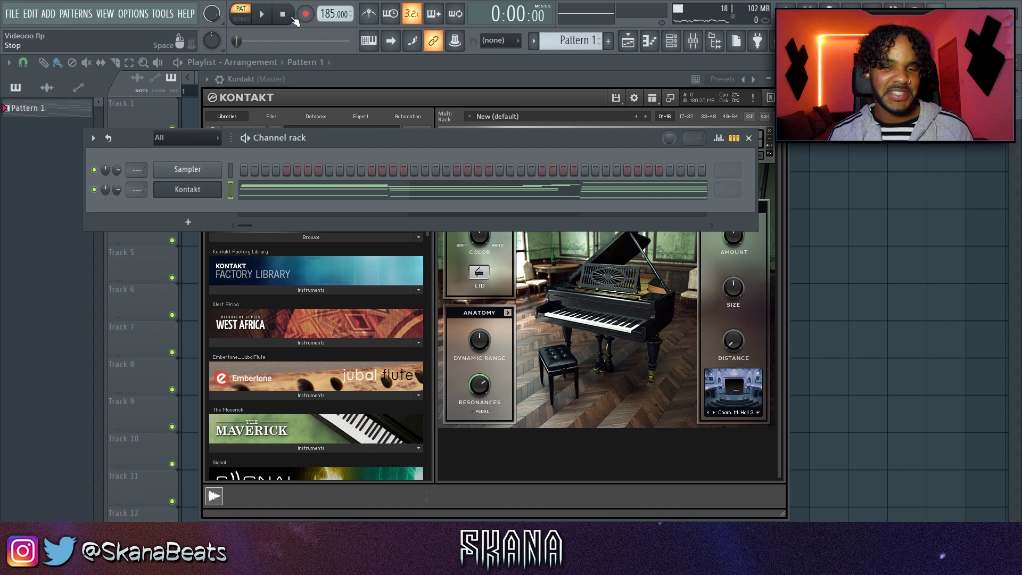
- Show the browser and expand the VOX samples of Capital Drum Kit 4 in the Simon Servida folder
key("alt+F8")
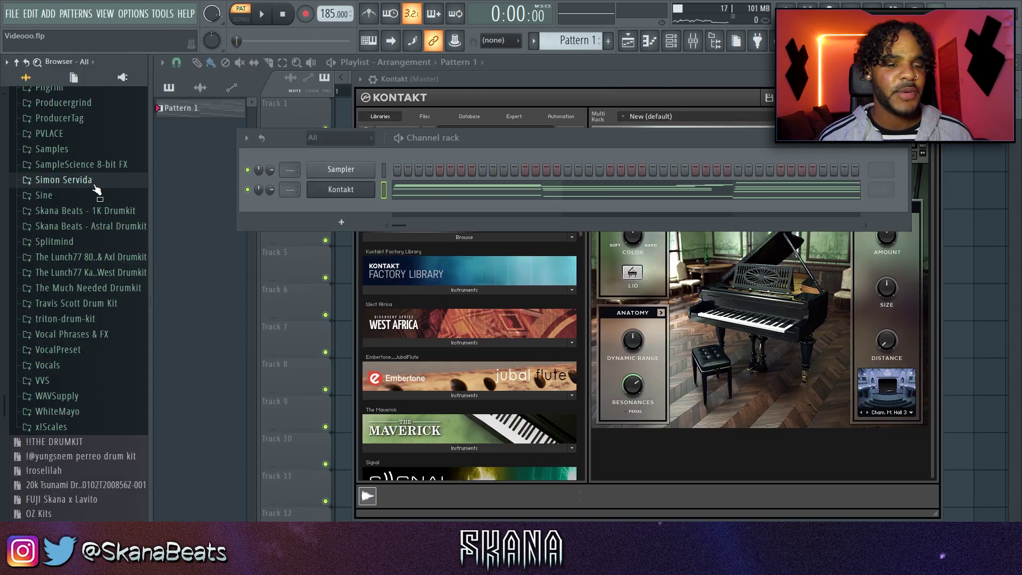
left_click(94, 185)
scroll(103, 383, "down", 3)
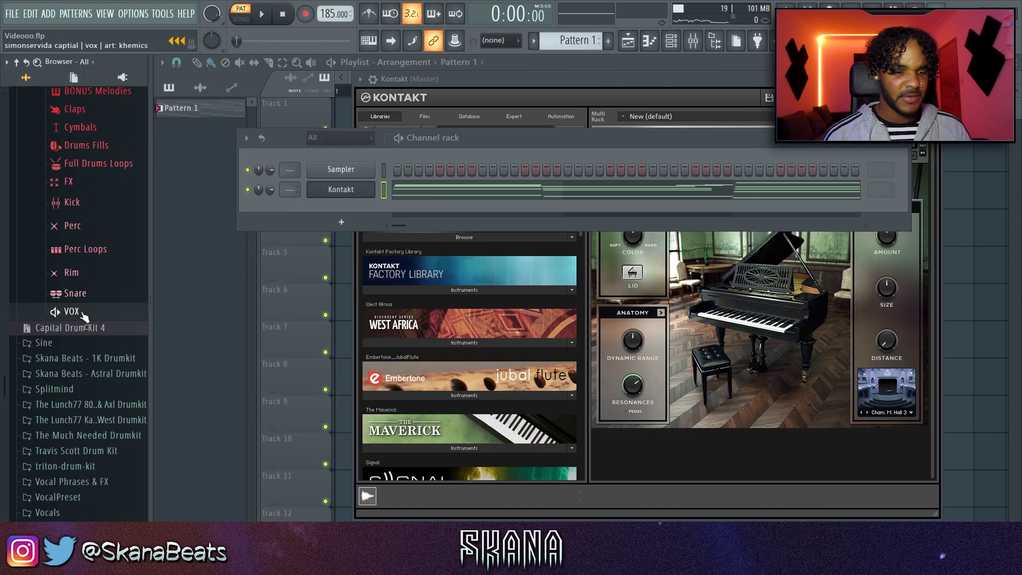
left_click(72, 312)
scroll(84, 318, "up", 3)
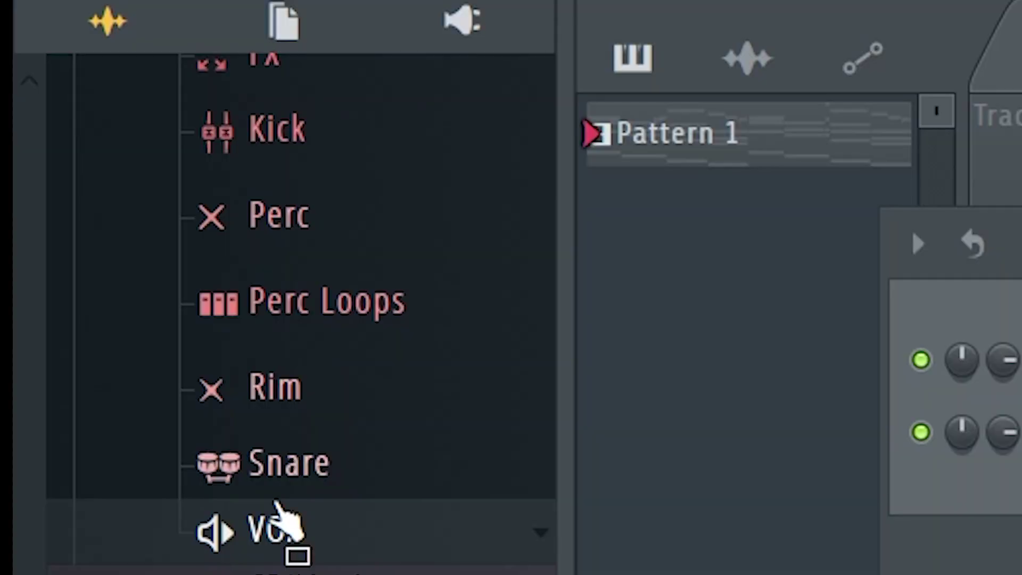
scroll(286, 457, "up", 8)
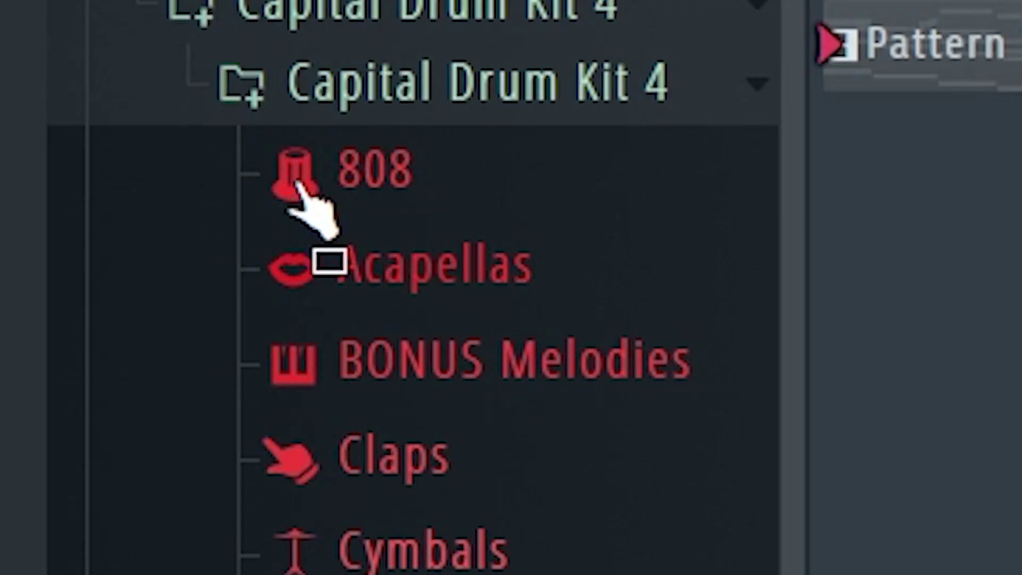
left_click(296, 184)
left_click(251, 143)
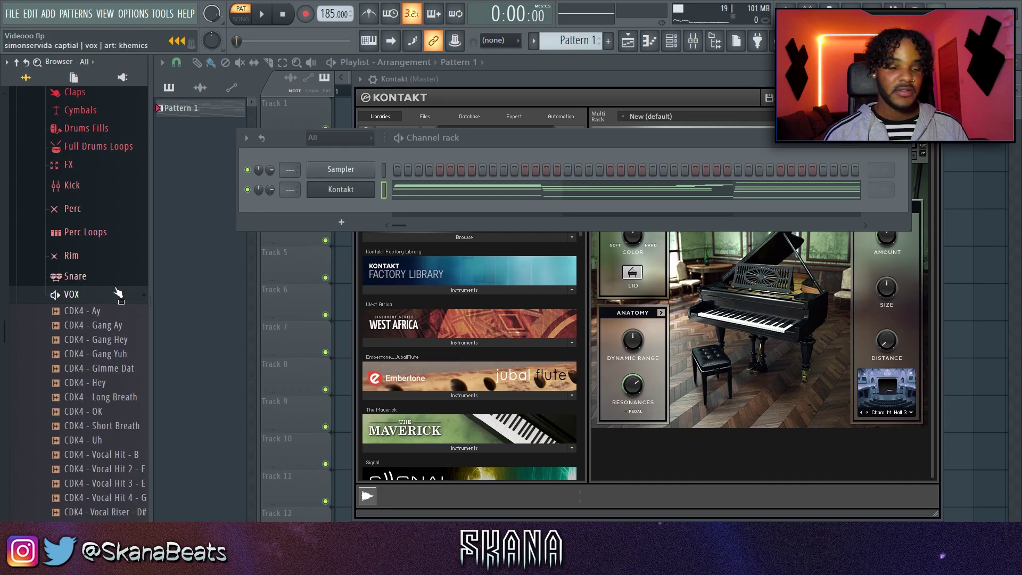
left_click(117, 292)
scroll(42, 288, "up", 4)
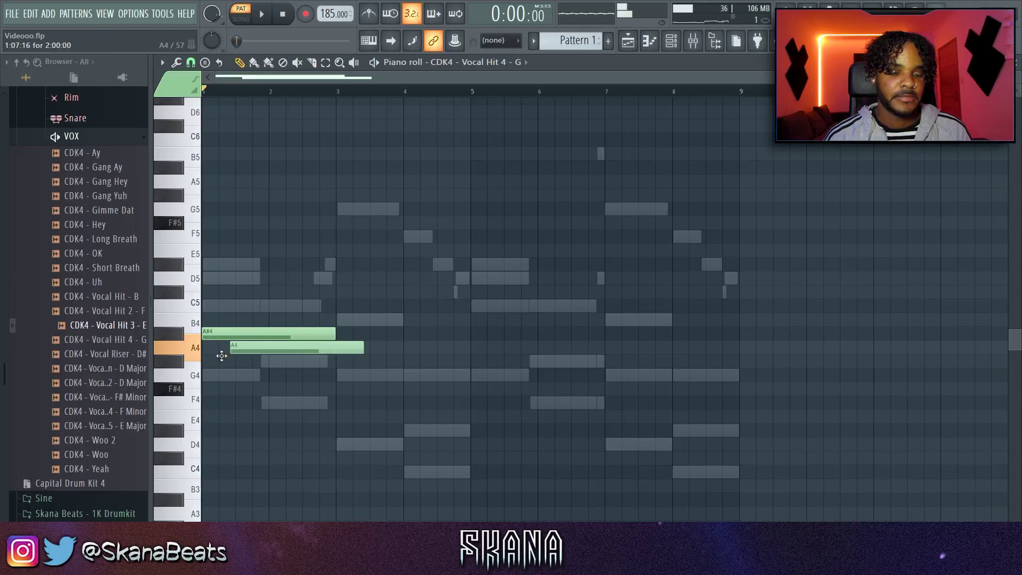
- Place the two-bar A4 Vocal Hit 4 note at bar 1 and extend the second F#4 Vocal Run 5 note to bar 9
left_click_drag(221, 353, 210, 339)
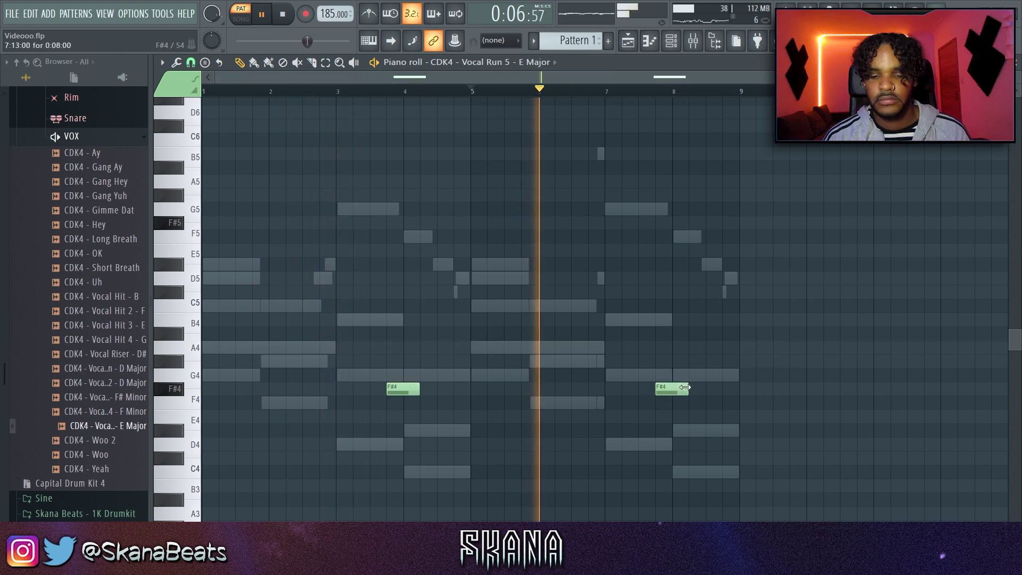
left_click_drag(689, 387, 739, 387)
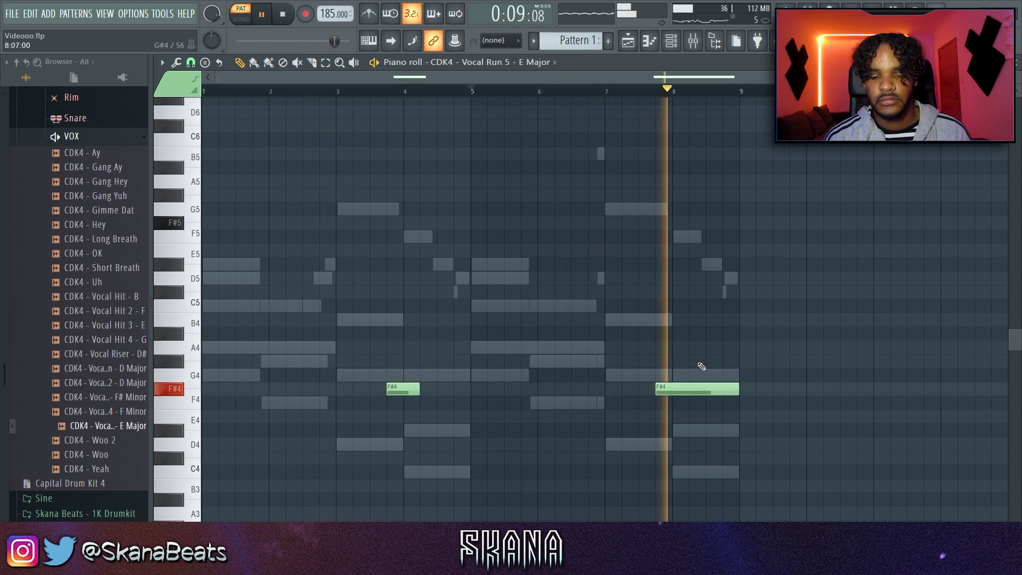
scroll(655, 243, "down", 1)
scroll(656, 243, "up", 1)
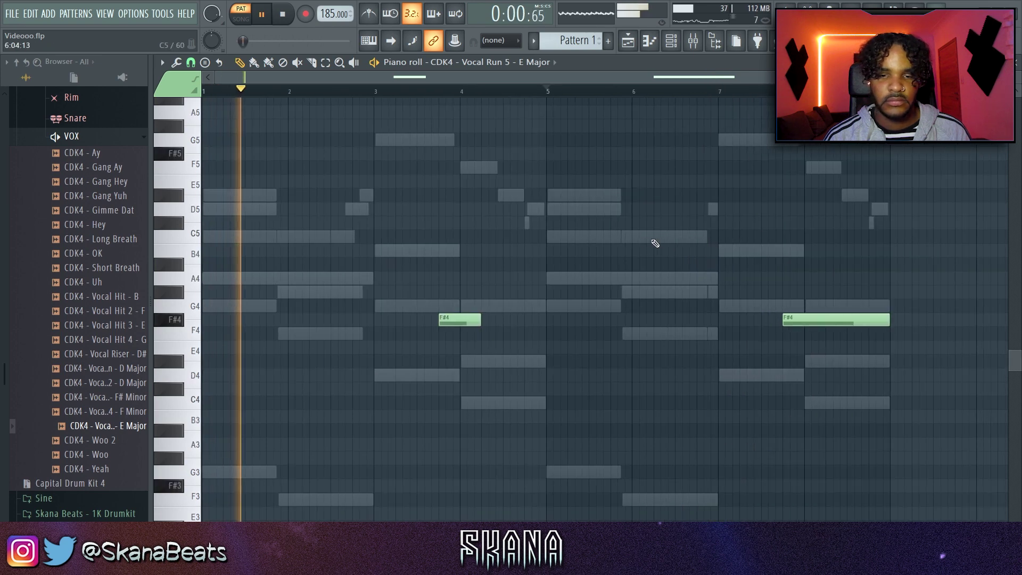
- Show the mixer, load Ghz Vulf Compressor 3 into slot 3 of Insert 1 and play the pattern
left_click(673, 43)
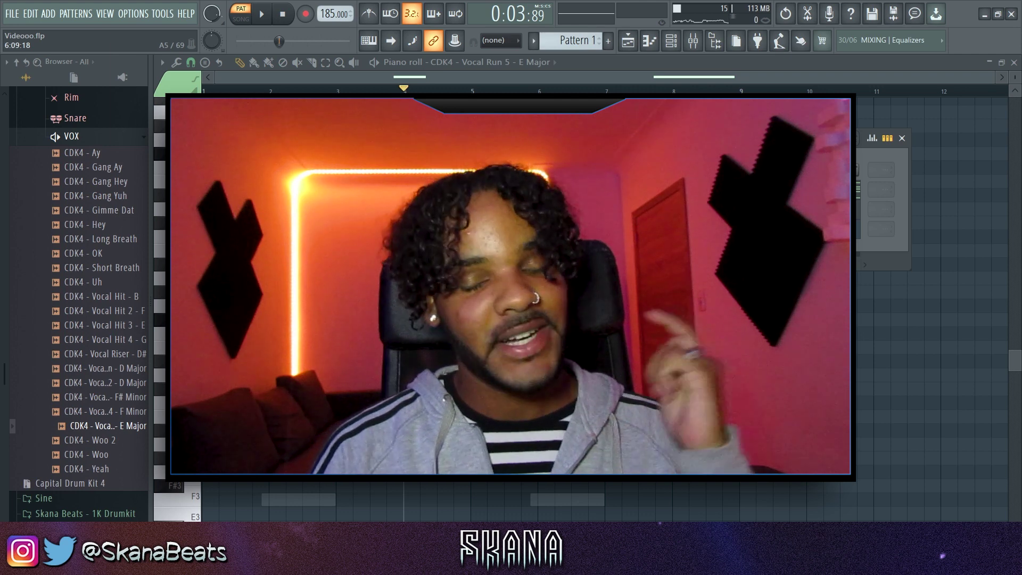
left_click(693, 41)
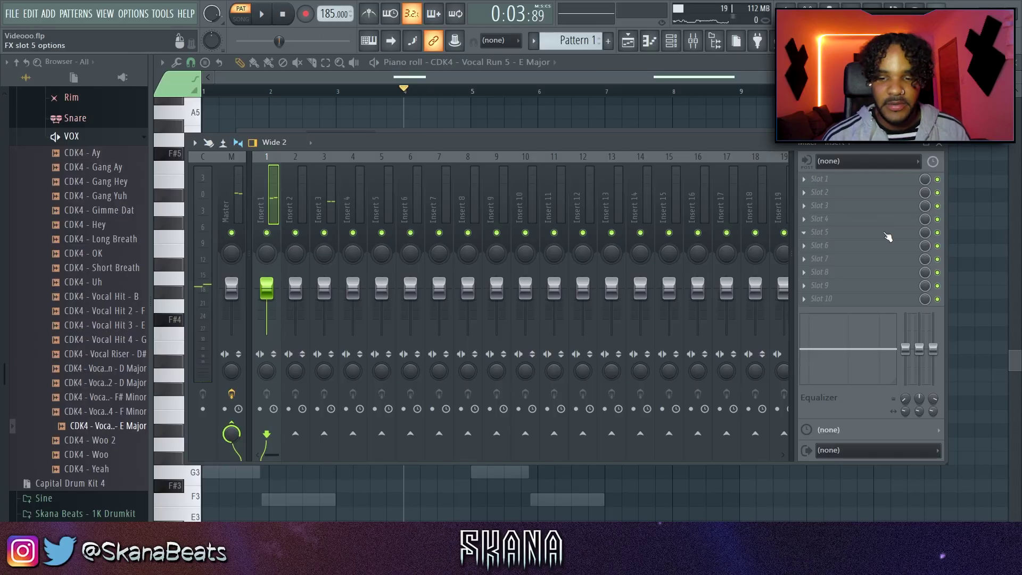
left_click(873, 206)
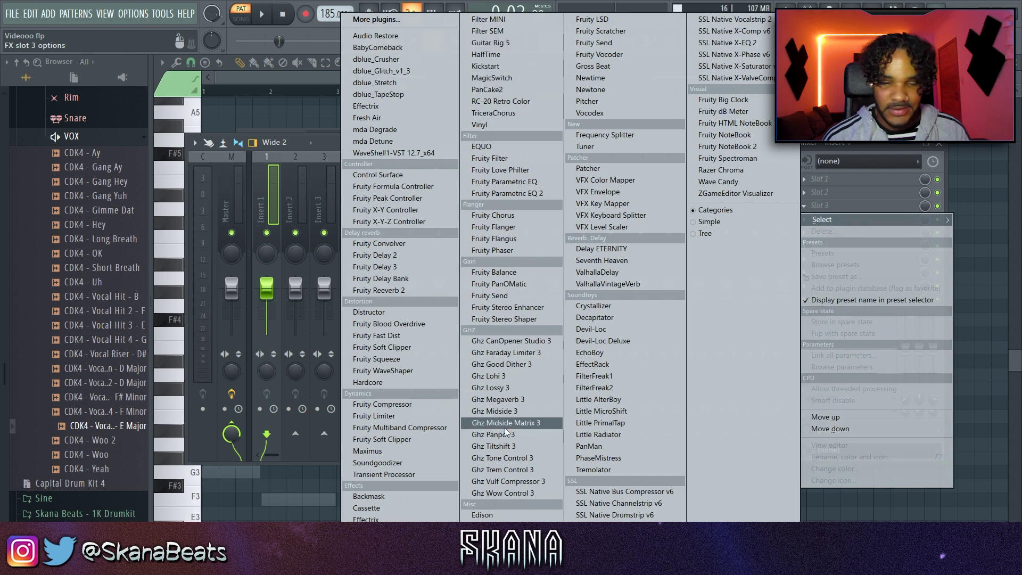
left_click(508, 482)
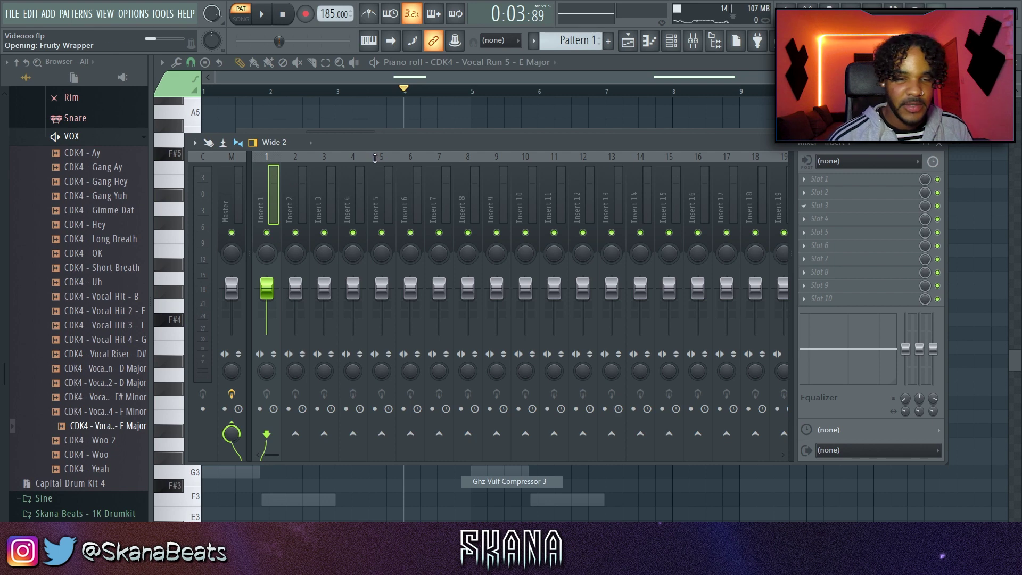
key("space")
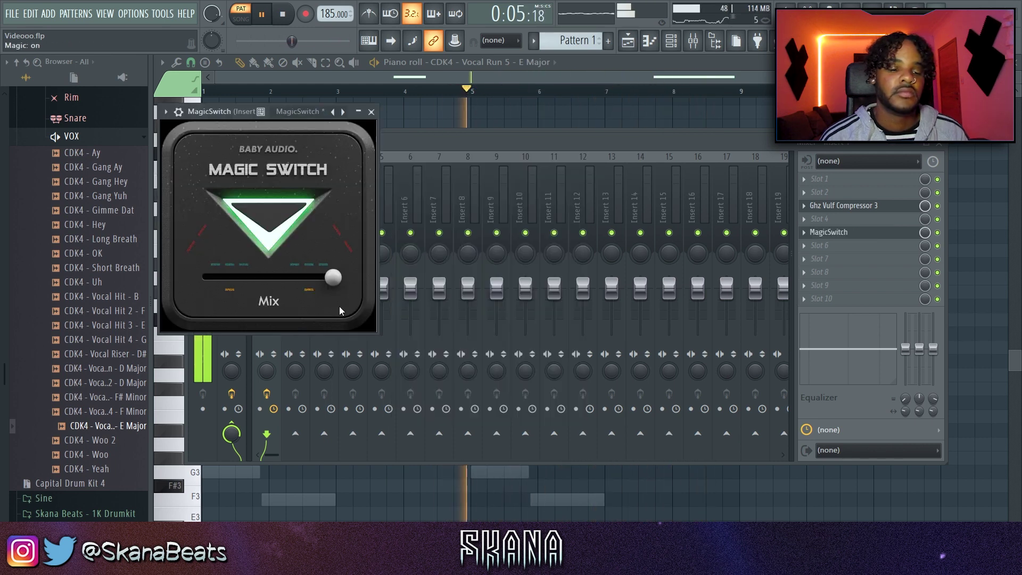
- Set ValhallaVintageVerb on Insert 2 to 1.88 s decay, 68.3% mix, 600 Hz LowCut, 21.5% attack, 1980s color, and cut the EQ's lows and highs
mouse_move(254, 278)
left_mouse_down()
mouse_move(242, 277)
mouse_move(255, 276)
left_mouse_up()
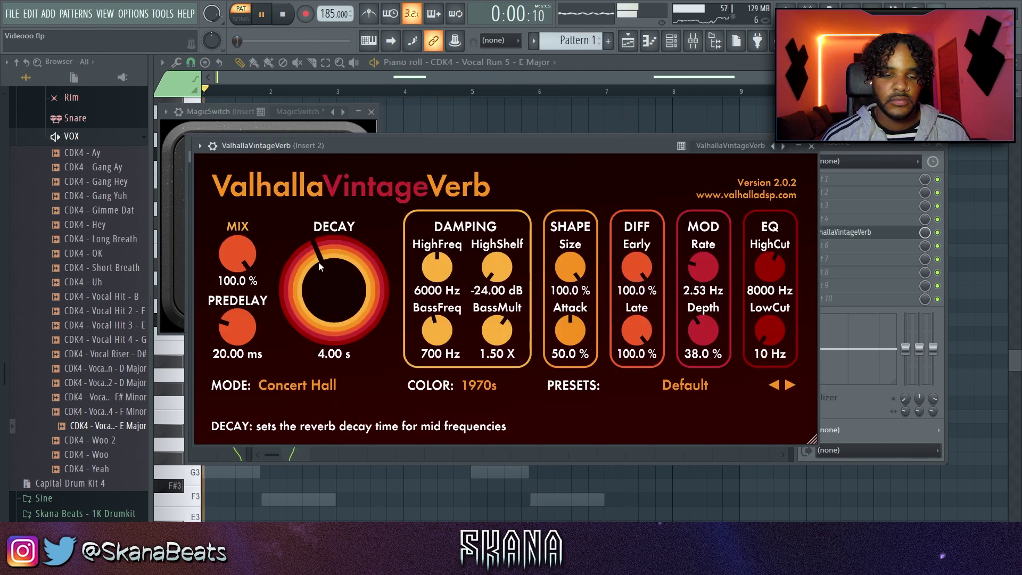
left_click_drag(362, 261, 361, 282)
left_click_drag(249, 257, 251, 319)
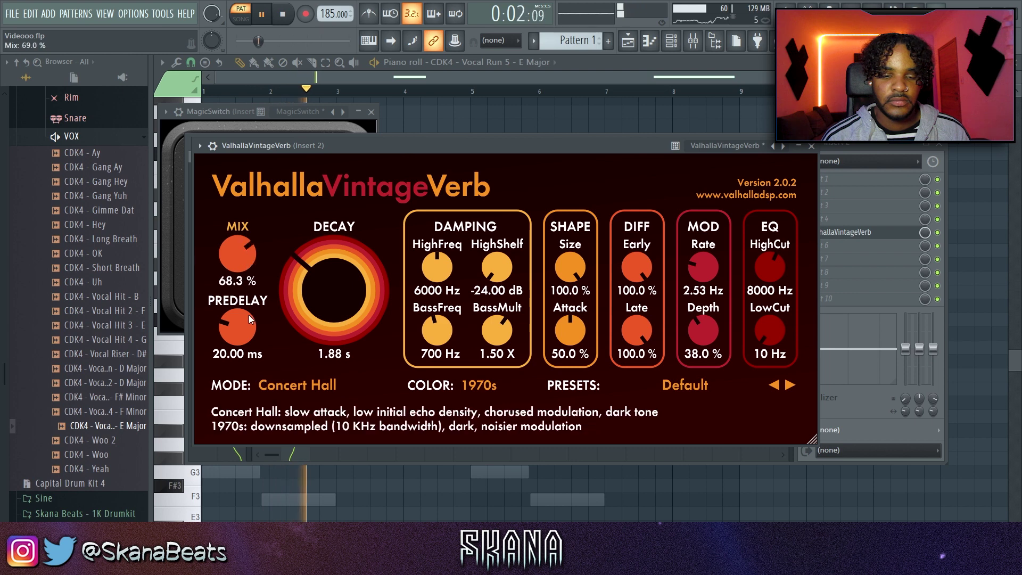
left_click_drag(769, 323, 769, 298)
left_click_drag(570, 330, 577, 354)
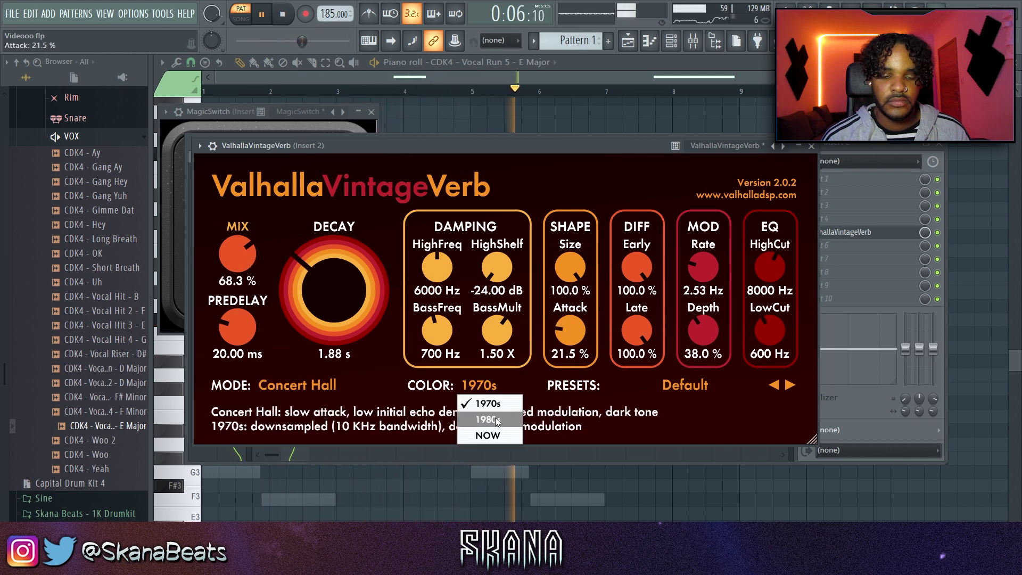
left_click(495, 420)
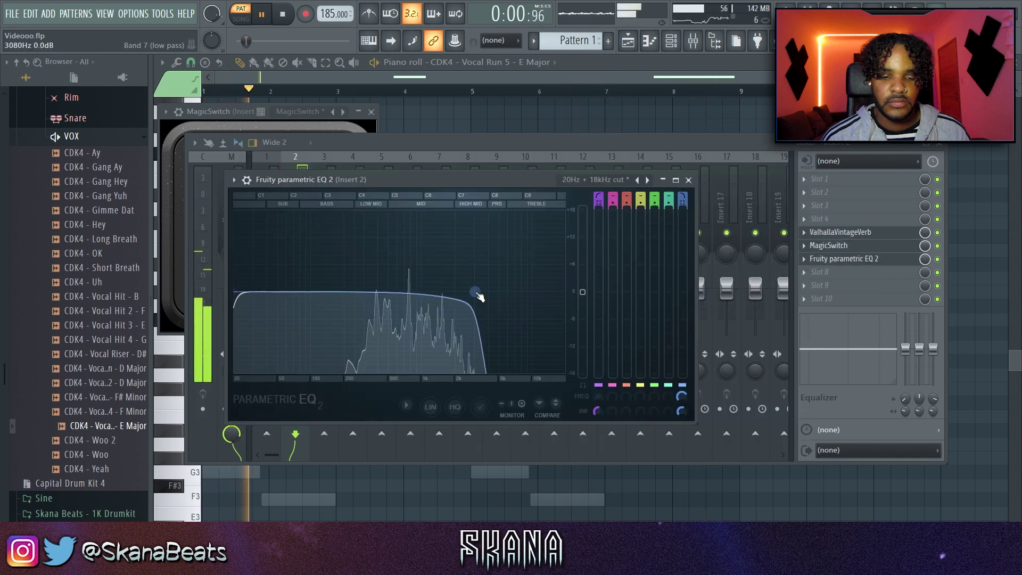
left_click_drag(266, 302, 335, 297)
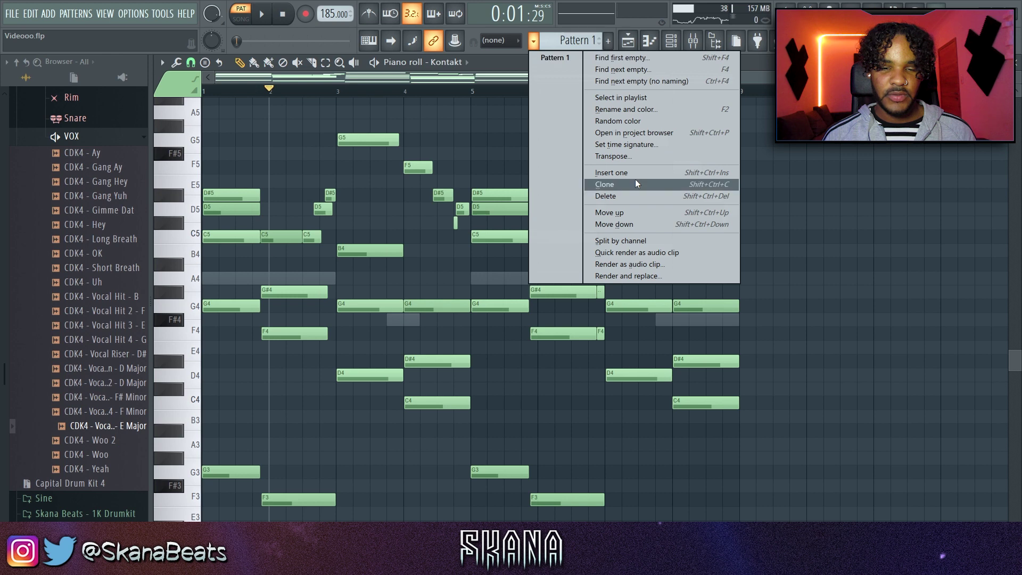
- Clone Pattern 1 and look over the notes of the copy in the piano roll
left_click(635, 184)
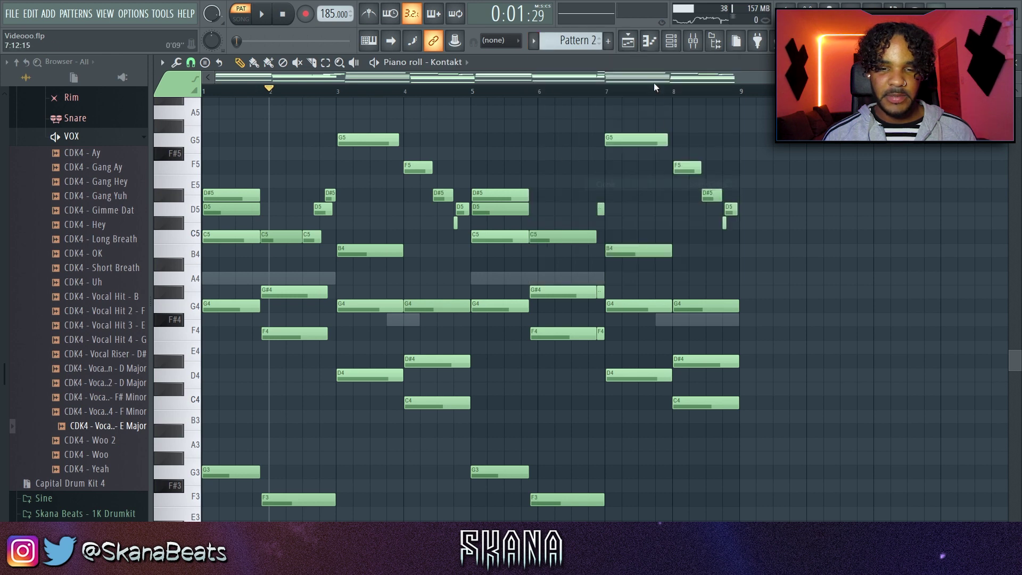
scroll(279, 249, "down", 2)
scroll(481, 314, "up", 3)
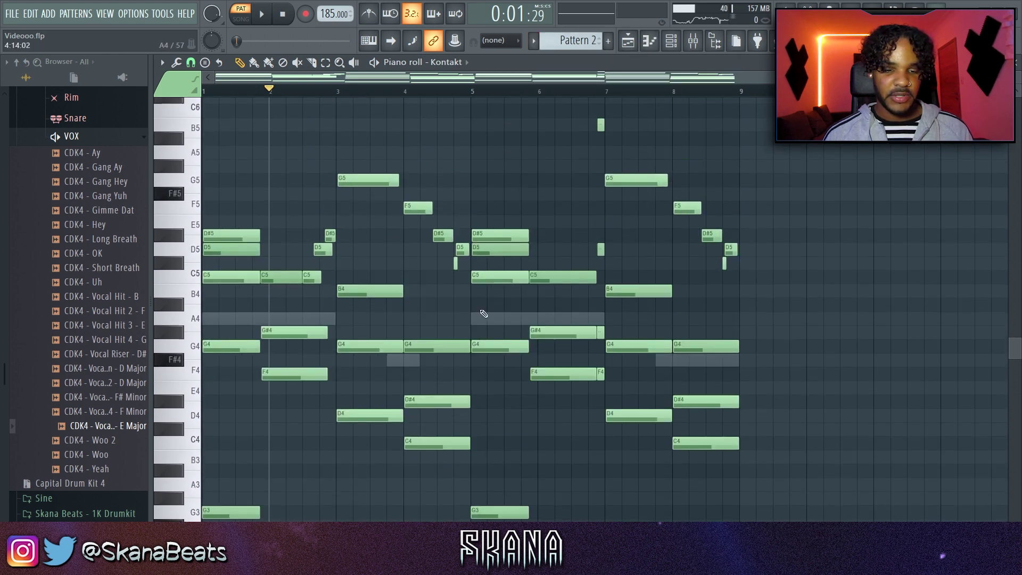
scroll(526, 388, "down", 5)
scroll(479, 396, "up", 4)
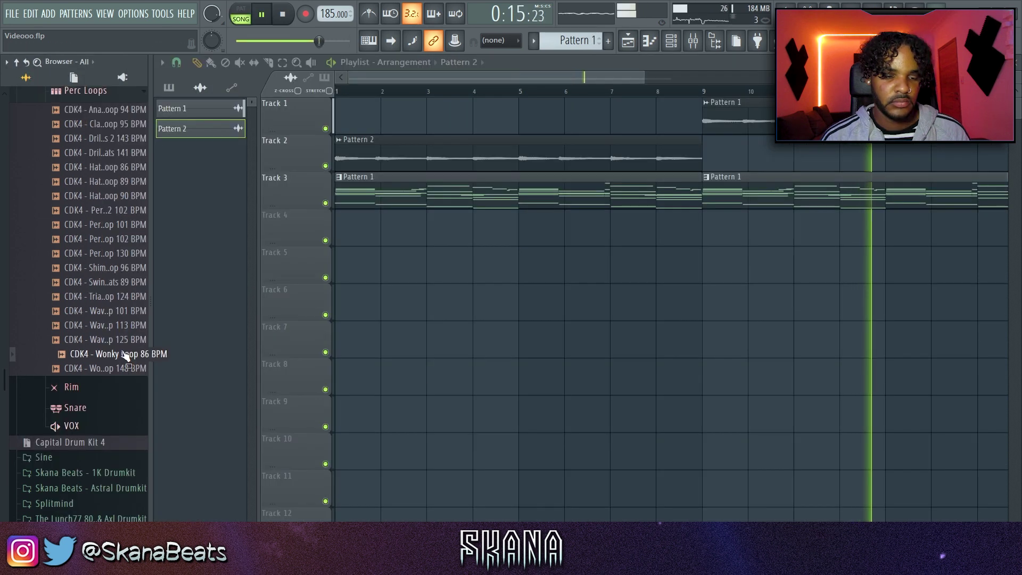
- Place the CDK4 Wavy Loop 125 BPM at bar 1 of Track 6 and route it to a free mixer track
mouse_move(116, 341)
left_mouse_down()
mouse_move(411, 288)
mouse_move(504, 294)
mouse_move(354, 297)
left_mouse_up()
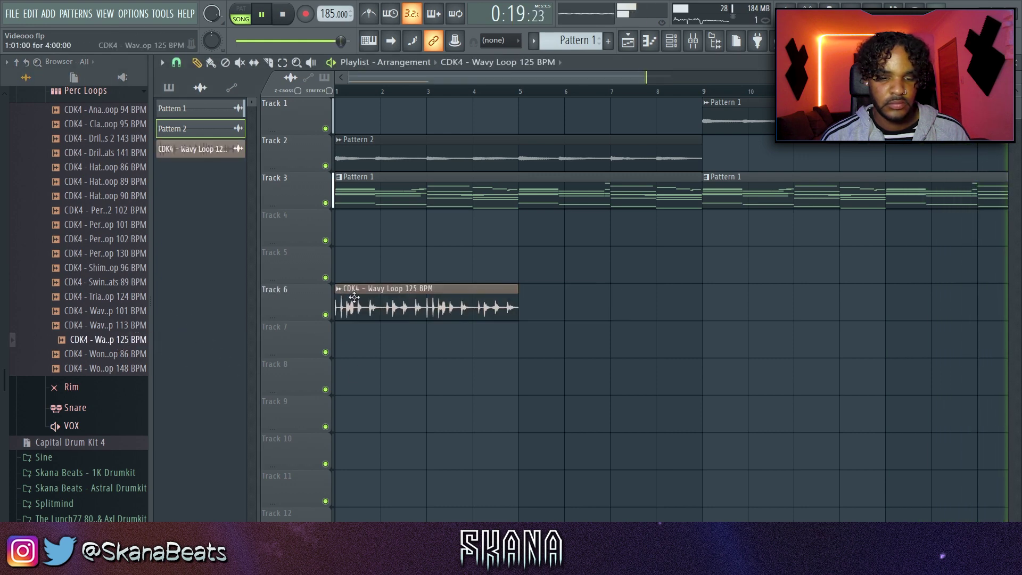
double_click(428, 304)
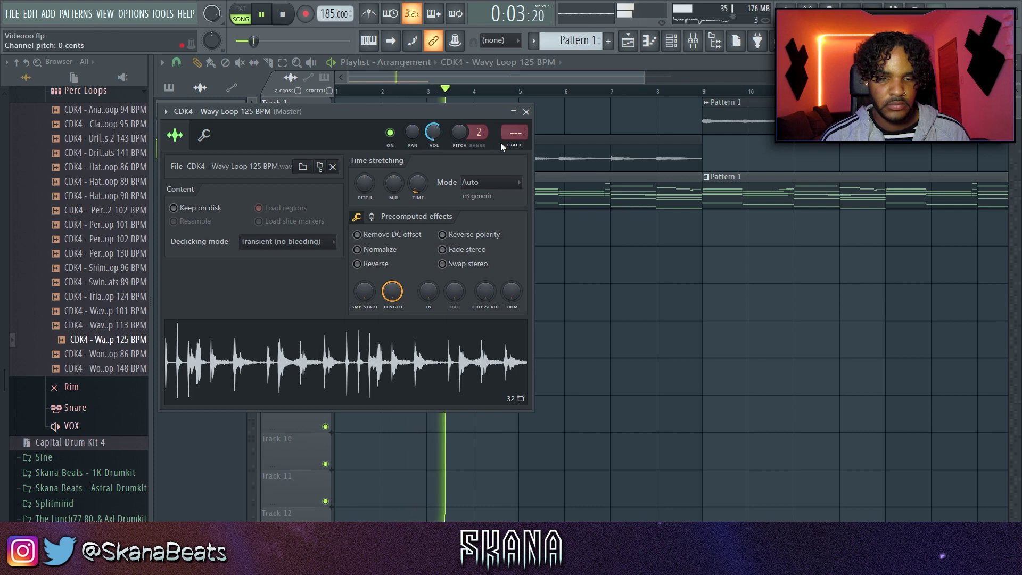
key("ctrl+l")
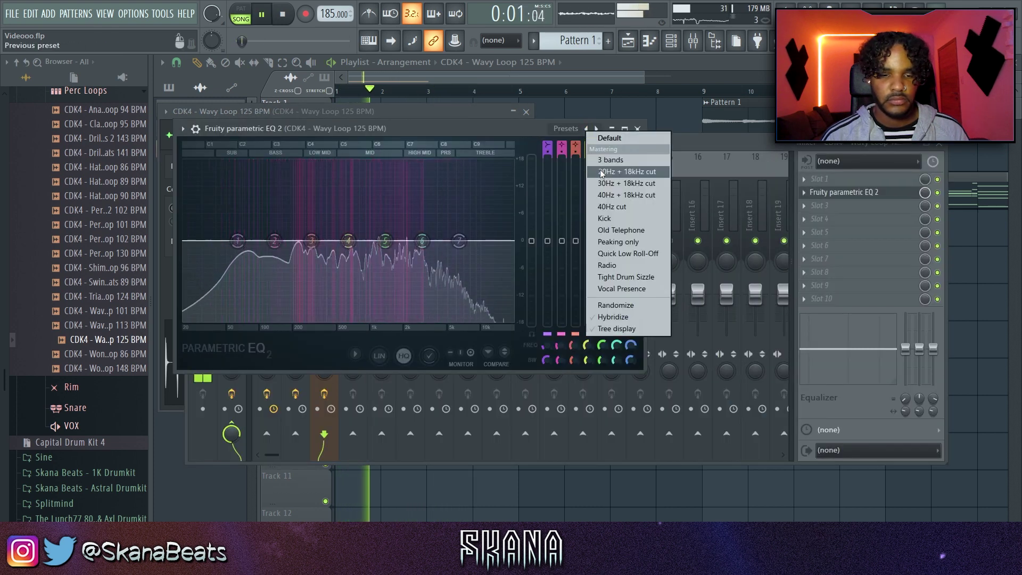
- Load the 20Hz + 18kHz cut EQ preset on the Wavy Loop, raise the high-pass to about 279 Hz and lower the low-pass
left_click(626, 172)
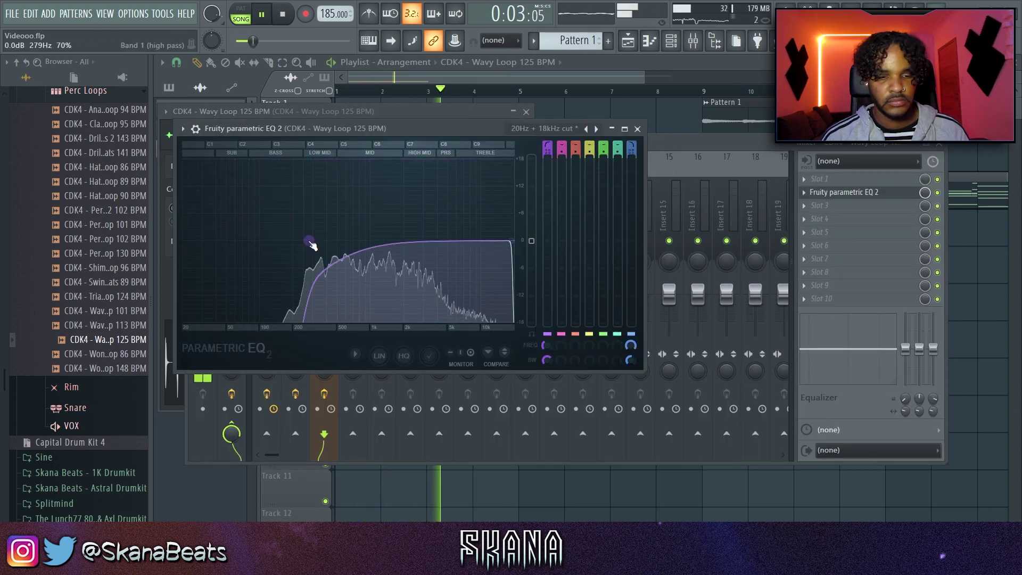
left_click_drag(511, 240, 428, 240)
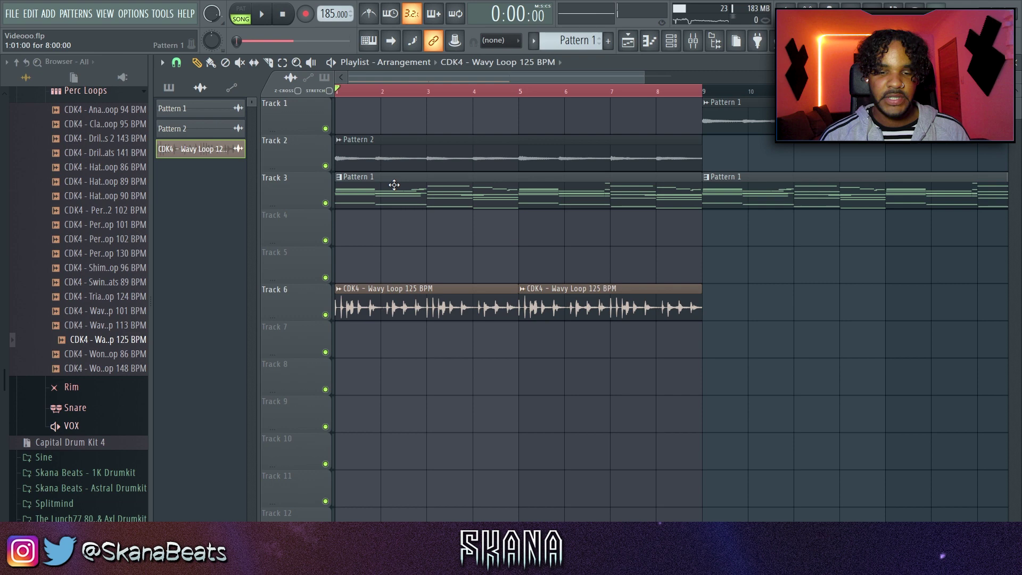
- Move the Pattern 1 clip at bar 1 to Track 4 and make the Pattern 2 audio clip on Track 2 unique
left_click_drag(394, 185, 405, 222)
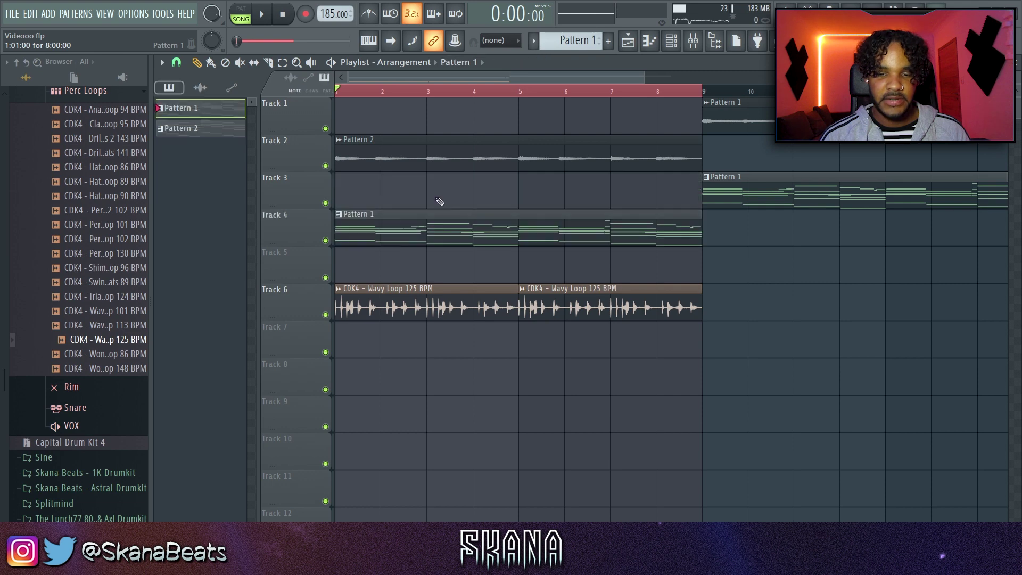
scroll(713, 226, "down", 1)
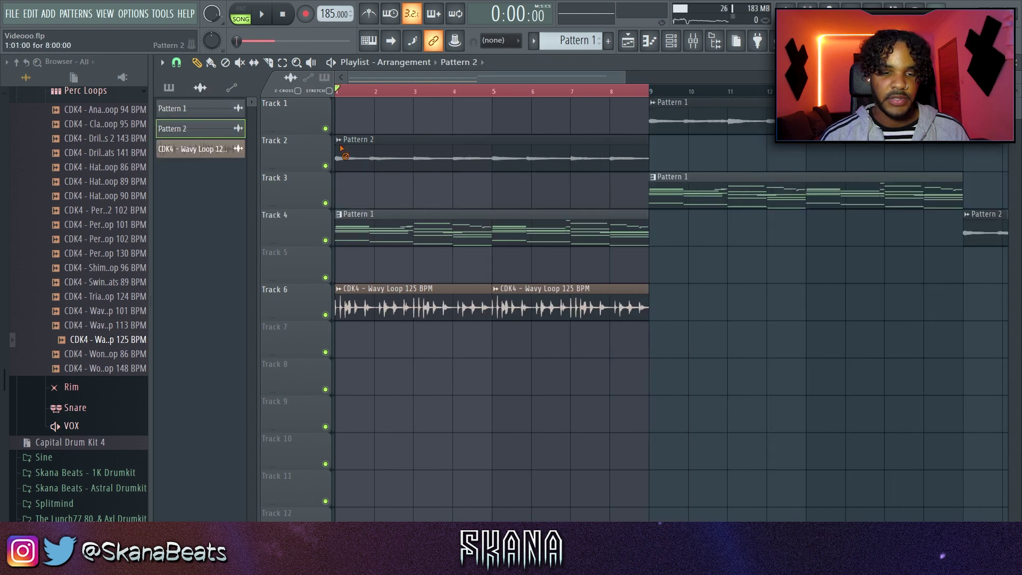
left_click(339, 140)
left_click(369, 233)
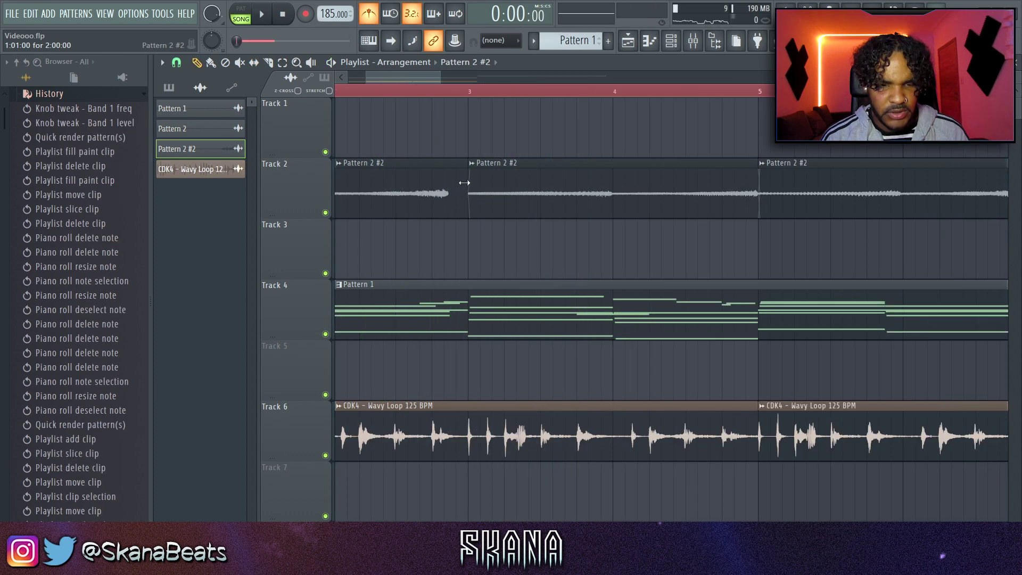
- Slice the clips on Tracks 2, 4 and 6 around beat 4 of bar 2 and delete the slices to leave a gap
left_click(466, 182)
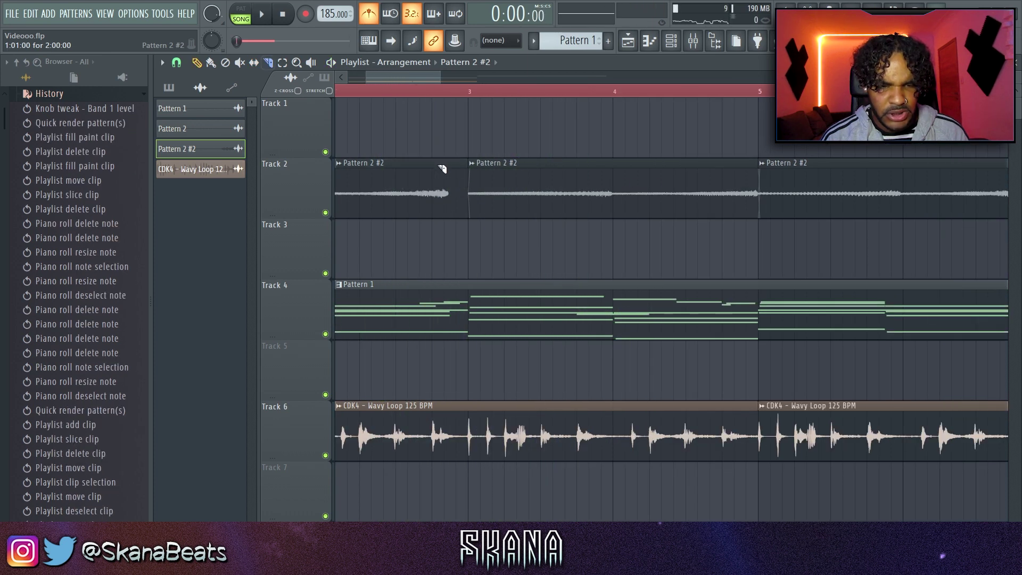
left_click_drag(431, 444, 430, 263)
key("ctrl+z")
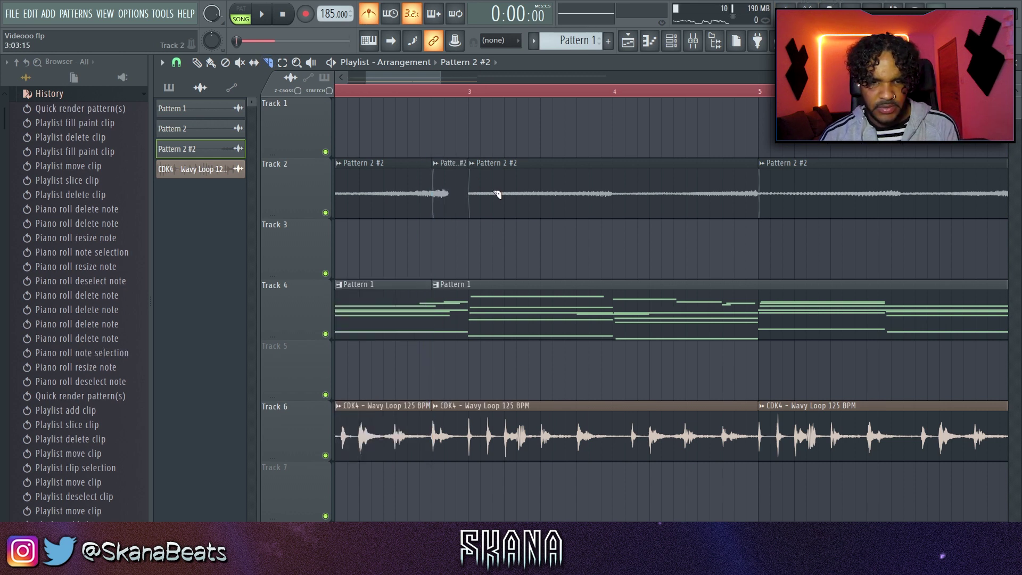
left_click_drag(469, 488, 464, 468)
right_click(452, 431)
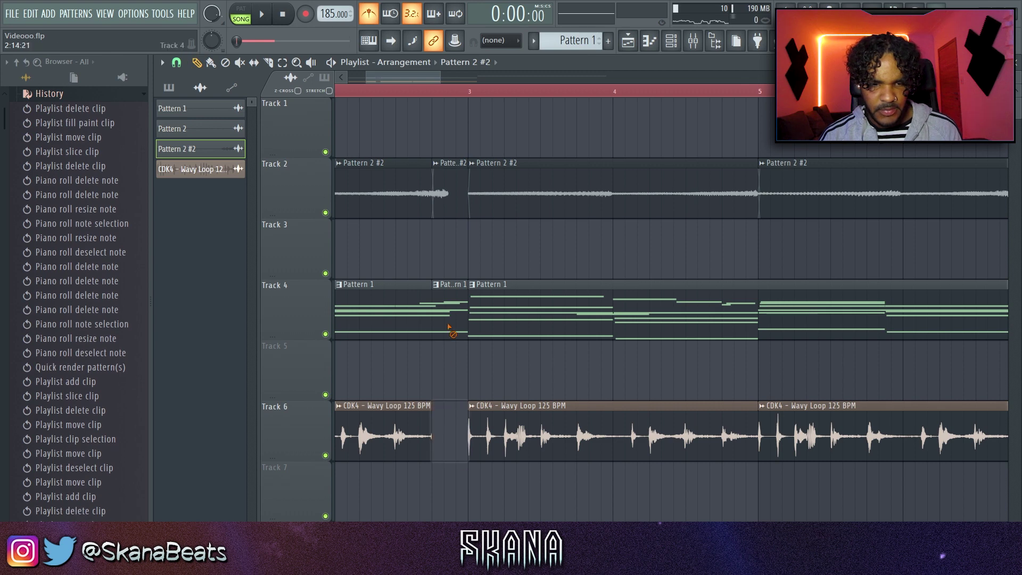
- Cut beat 4 of bars 4, 6 and 8 out of the clips on Tracks 2, 4 and 6 and play the arrangement
scroll(569, 229, "down", 1)
key("c")
scroll(750, 277, "up", 2)
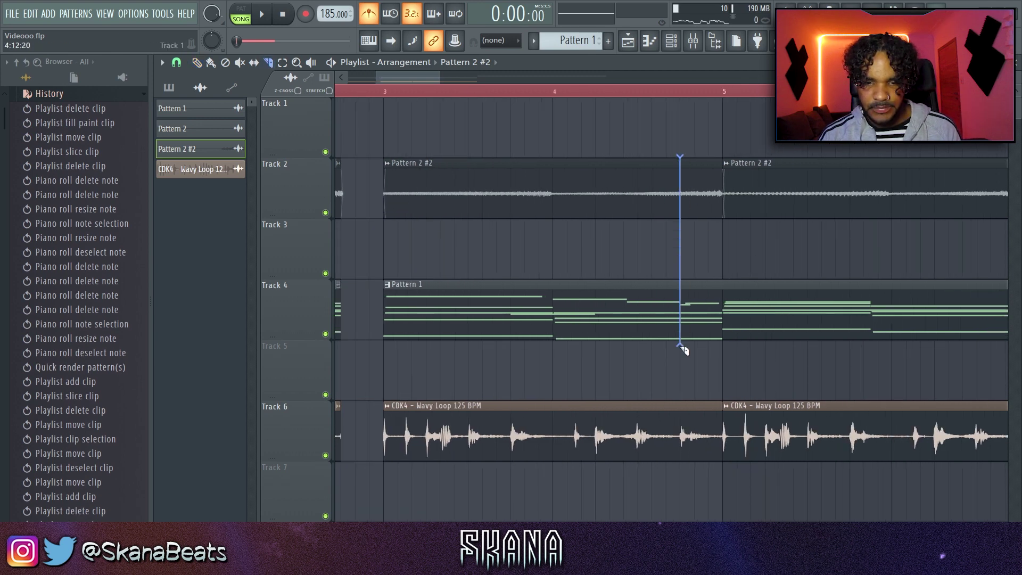
left_click_drag(681, 469, 681, 469)
key("p")
right_click(702, 199)
right_click(709, 312)
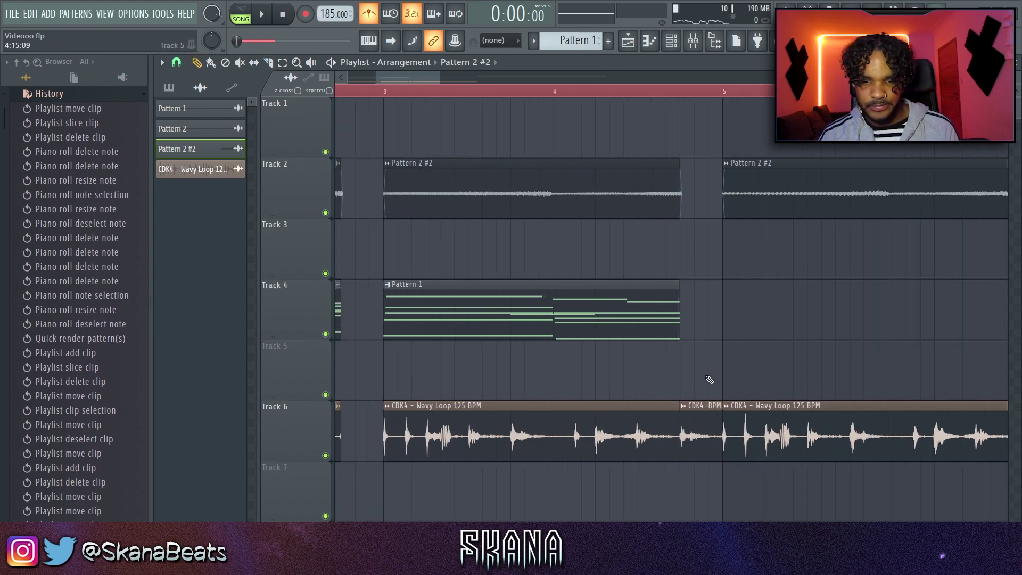
key("ctrl+z")
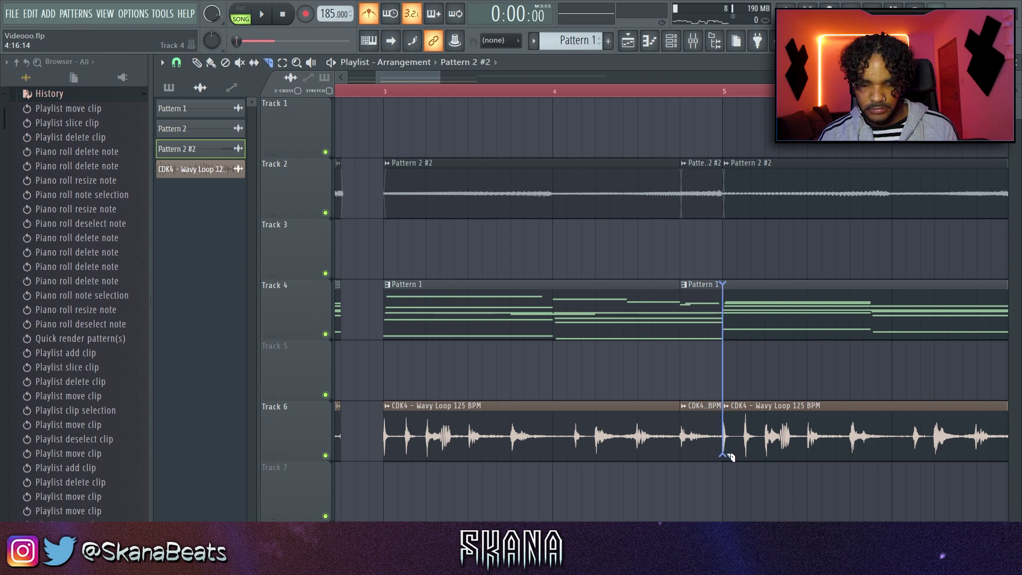
right_click(704, 201)
scroll(433, 319, "down", 3)
key("space")
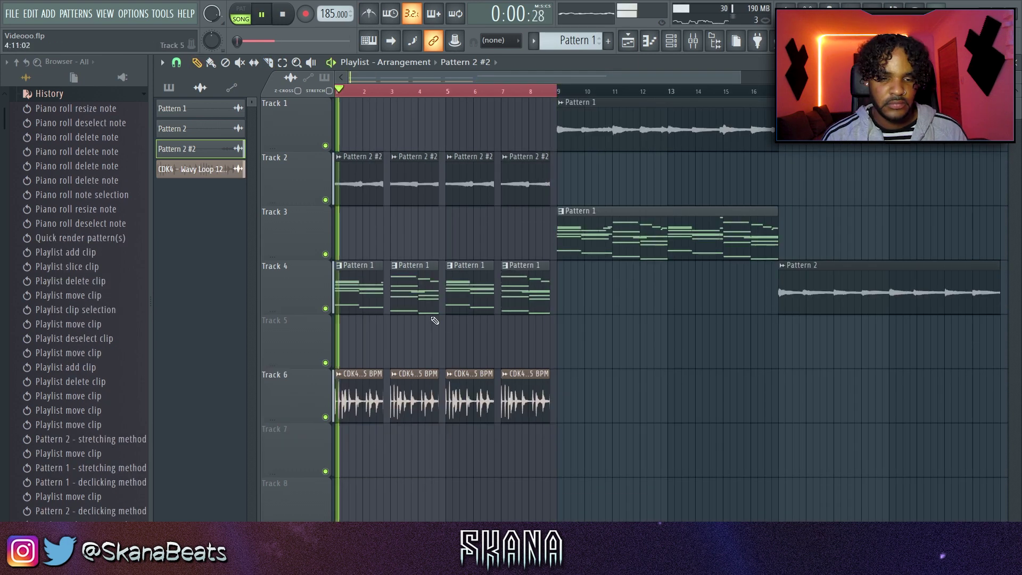
- Route the reversed Pattern 2 #2 audio clip to mixer track 4 and raise its pitch shift
scroll(426, 314, "up", 2)
double_click(344, 181)
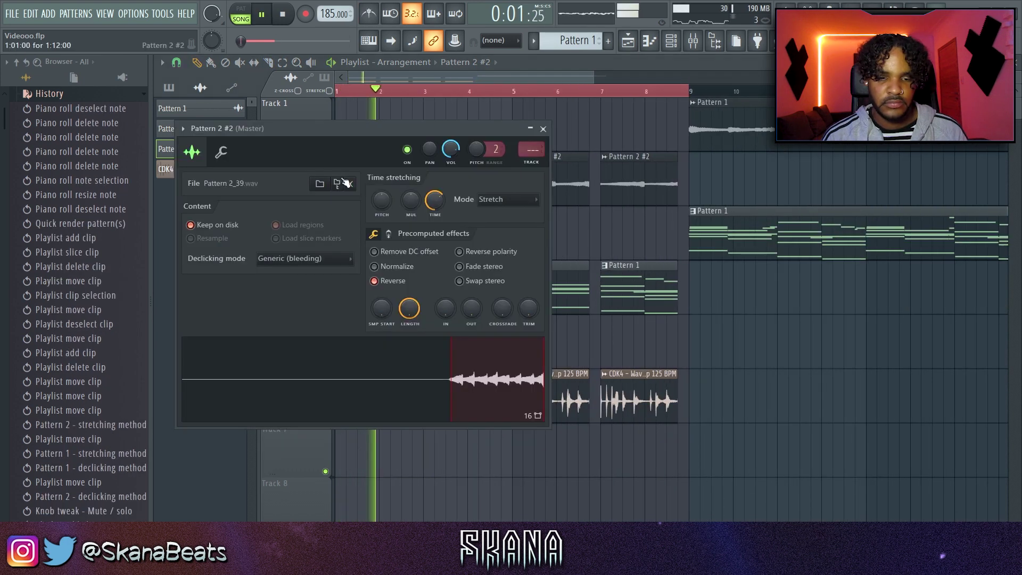
left_click(530, 162)
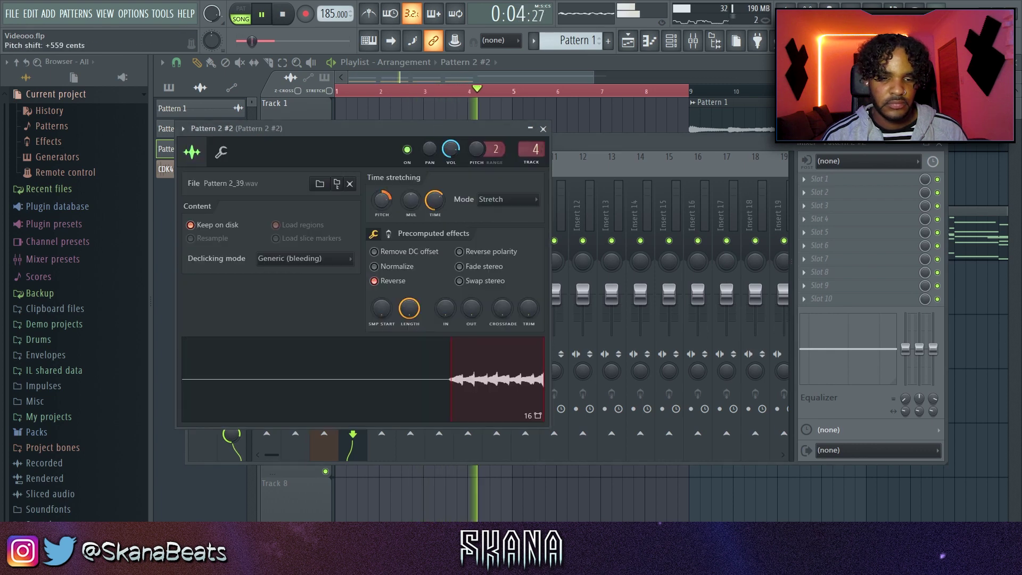
- Load MagicSwitch, ValhallaDelay and Tremolator into slots 5, 6 and 7 of the Pattern 2 #2 mixer track
left_click(833, 195)
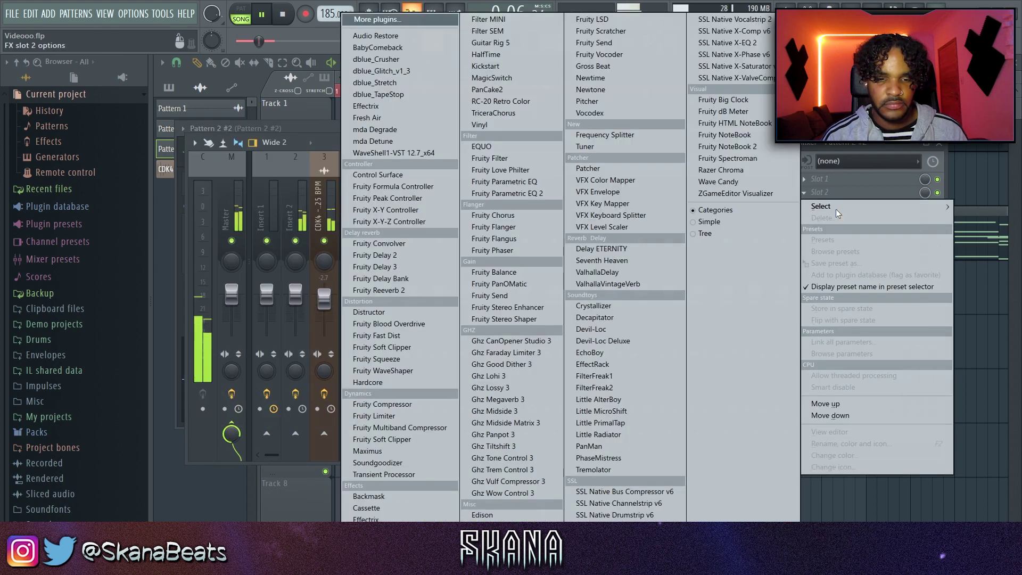
left_click(838, 202)
left_click(823, 232)
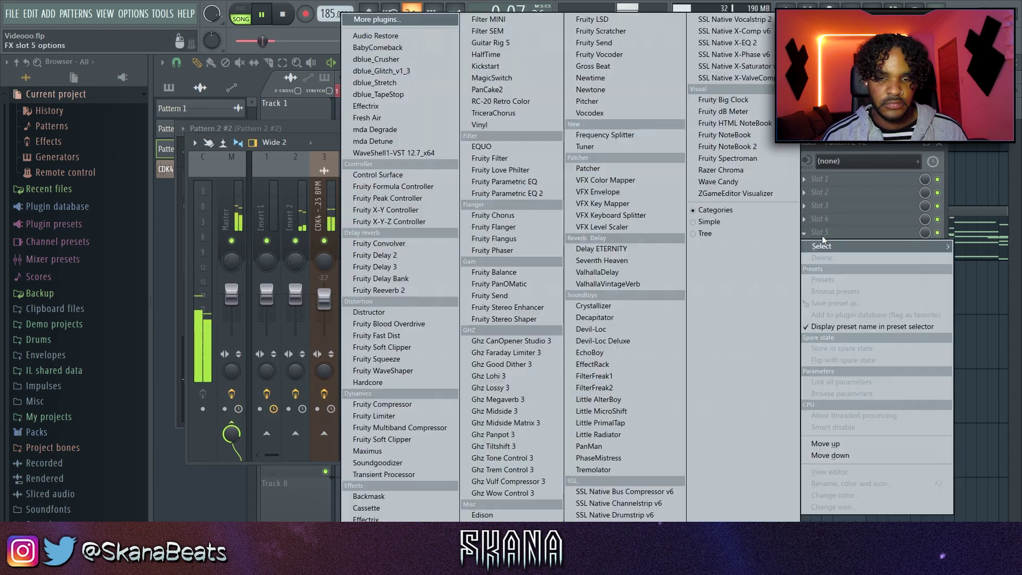
left_click(492, 78)
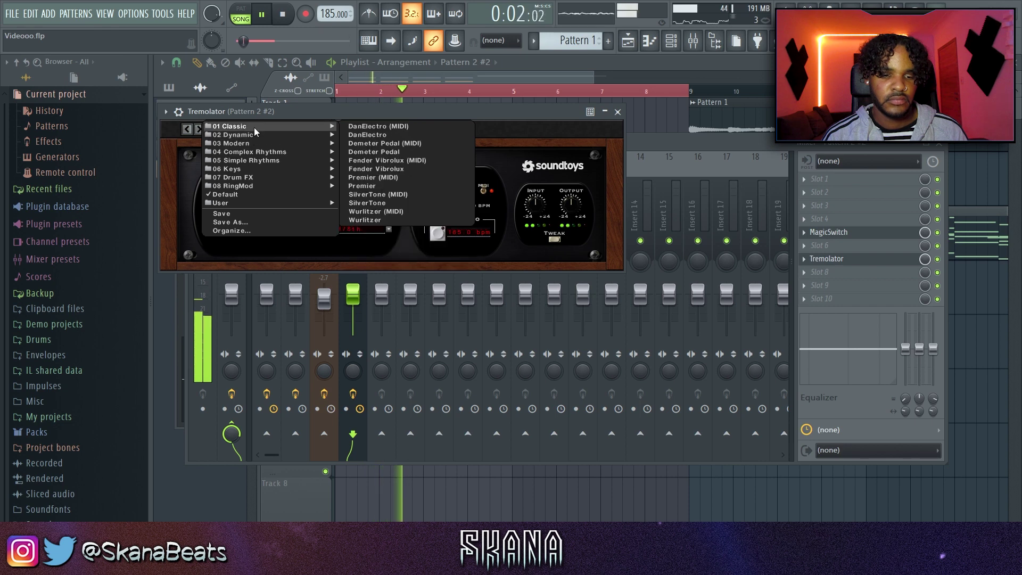
mouse_move(254, 126)
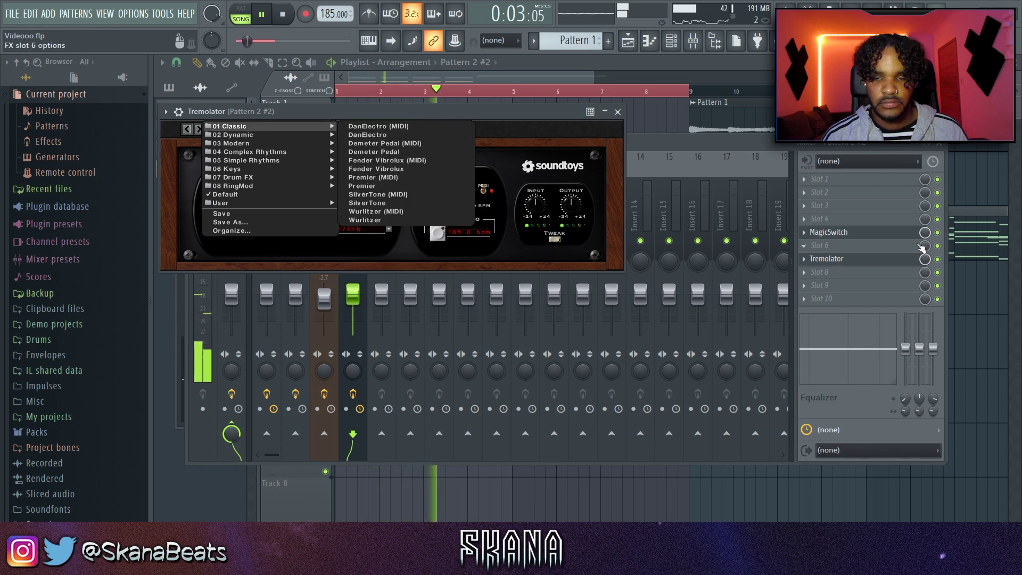
left_click(924, 259)
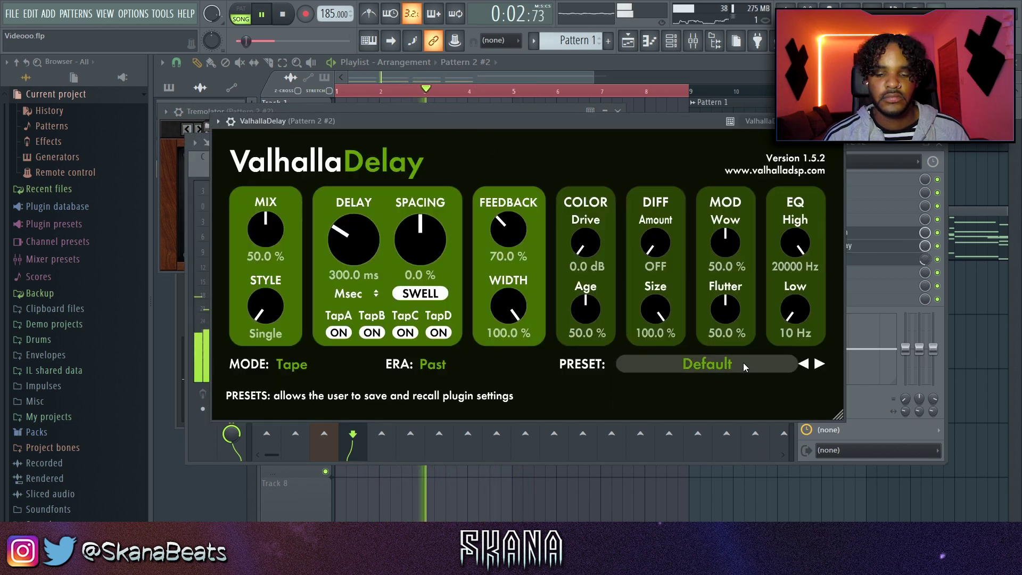
- Set the ValhallaDelay on the Pattern 2 #2 track to BBD mode with a 34.6% mix
left_click(744, 364)
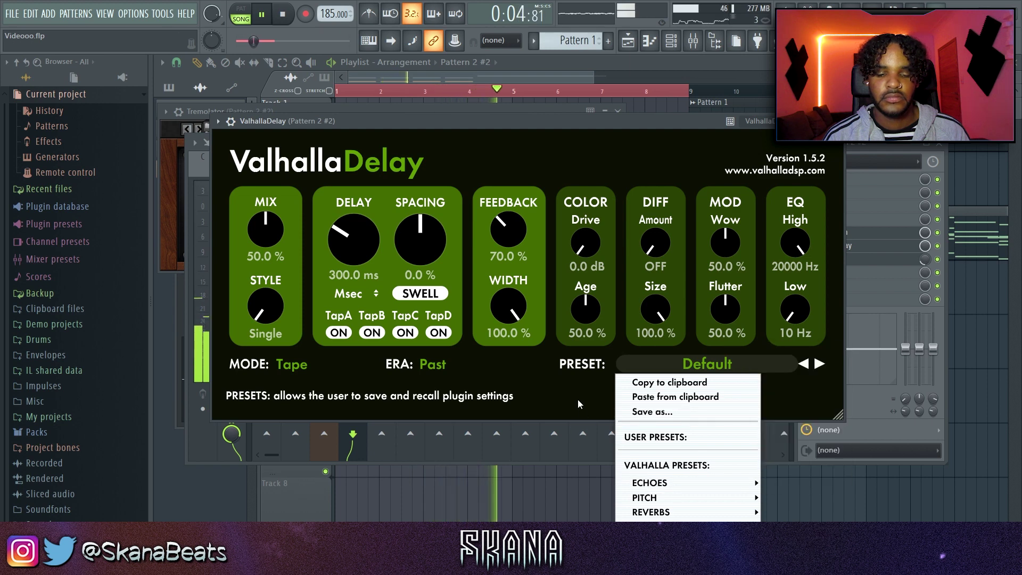
left_click(291, 364)
left_click(292, 365)
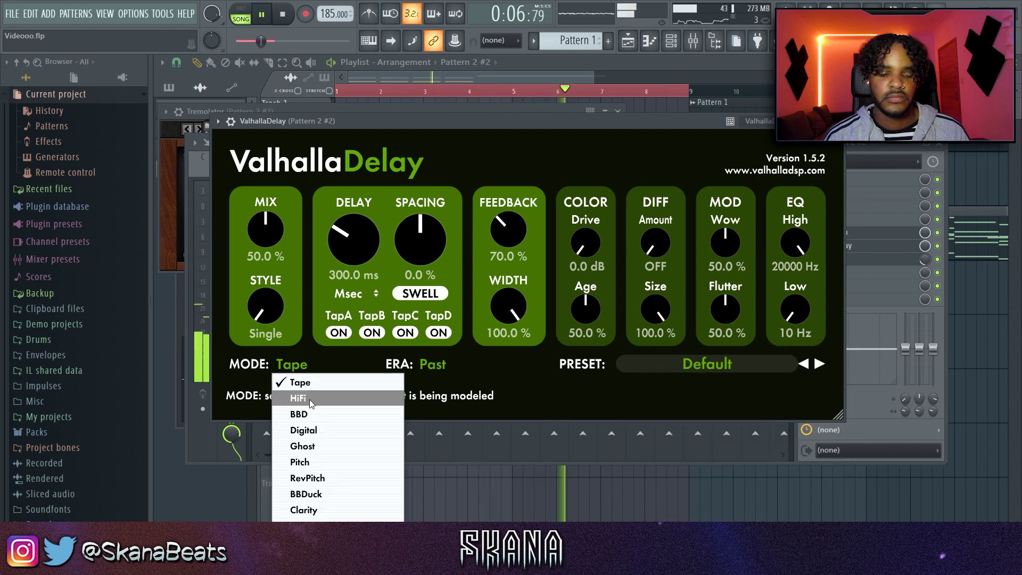
left_click(299, 414)
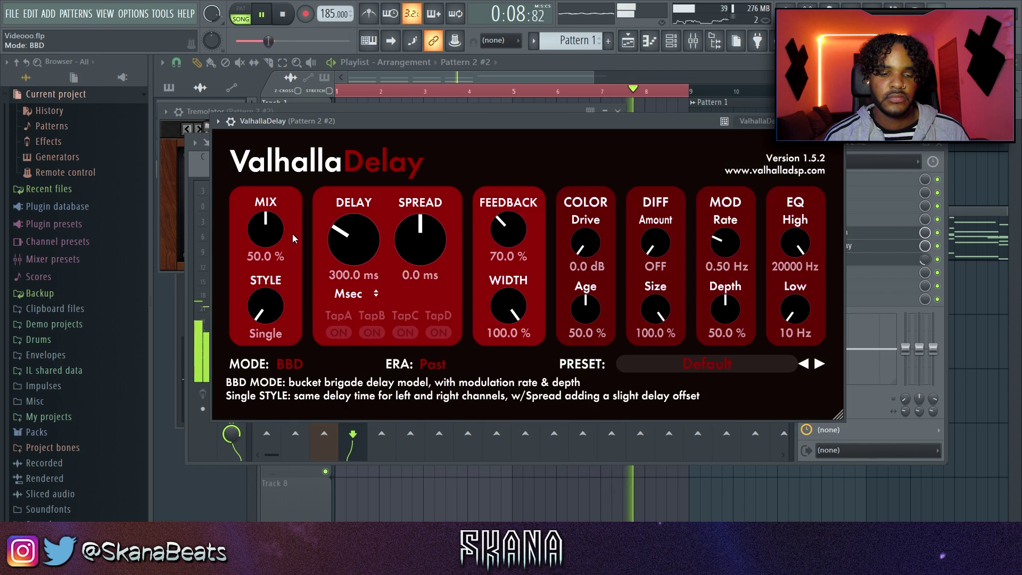
left_click_drag(266, 229, 266, 242)
left_click(290, 364)
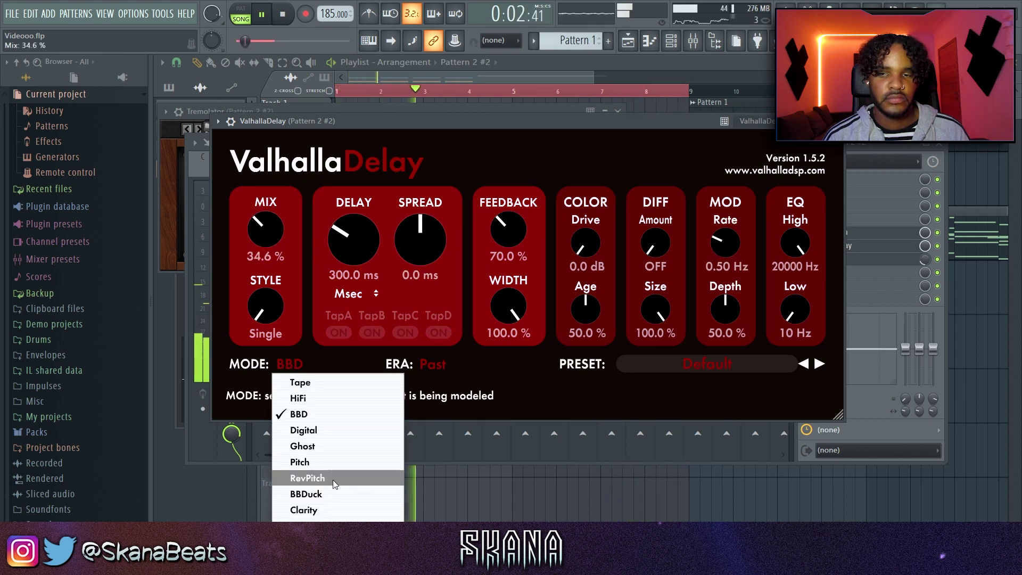
left_click(511, 393)
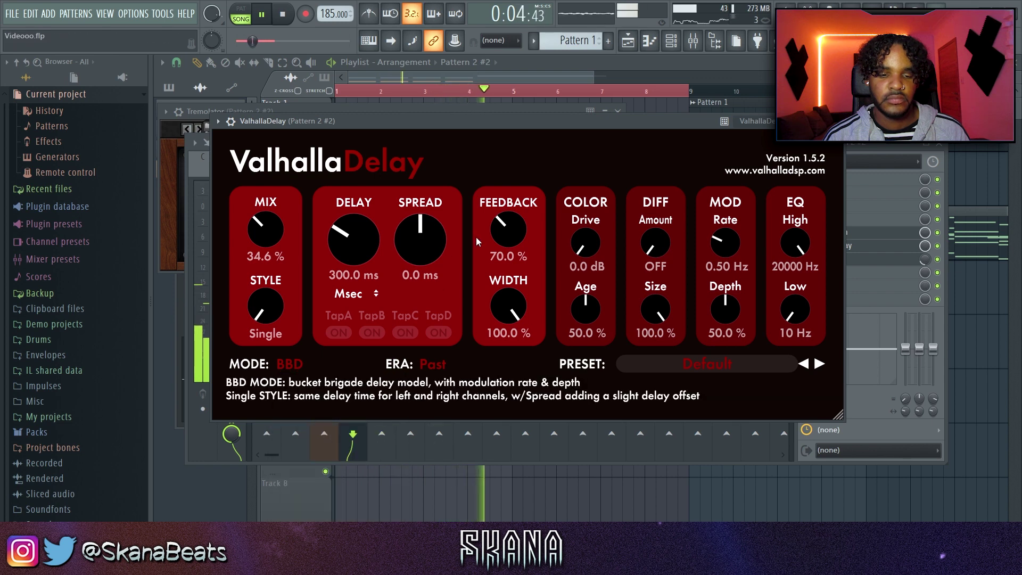
- Lower the ValhallaDelay feedback on the Pattern 2 #2 mixer track
left_click_drag(508, 229, 508, 245)
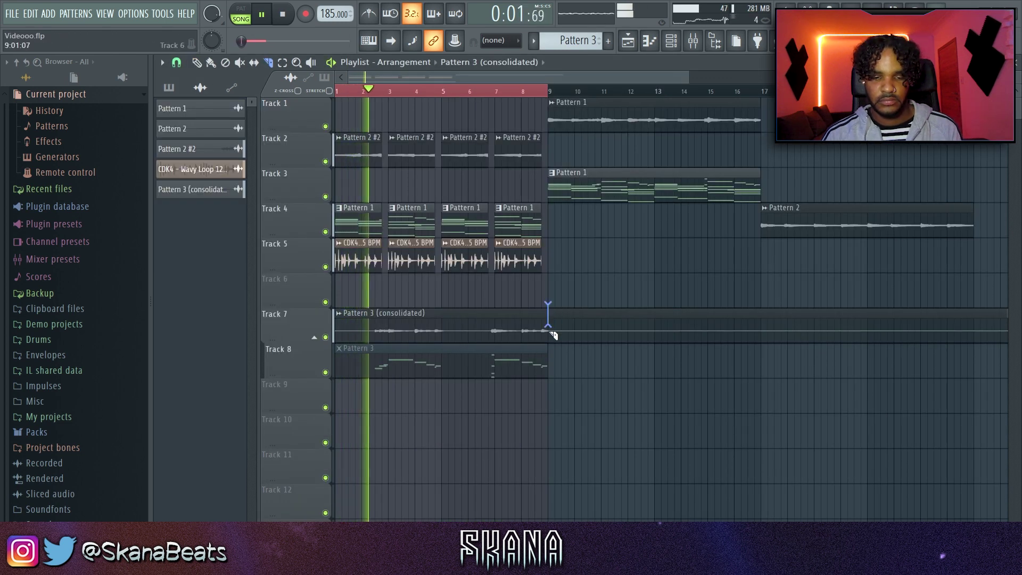
- Delete the Track 7 clip's excess past bar 9 and the muted Pattern 3 clip on Track 8, and ungroup Track 8
key("p")
right_click(570, 335)
right_click(518, 359)
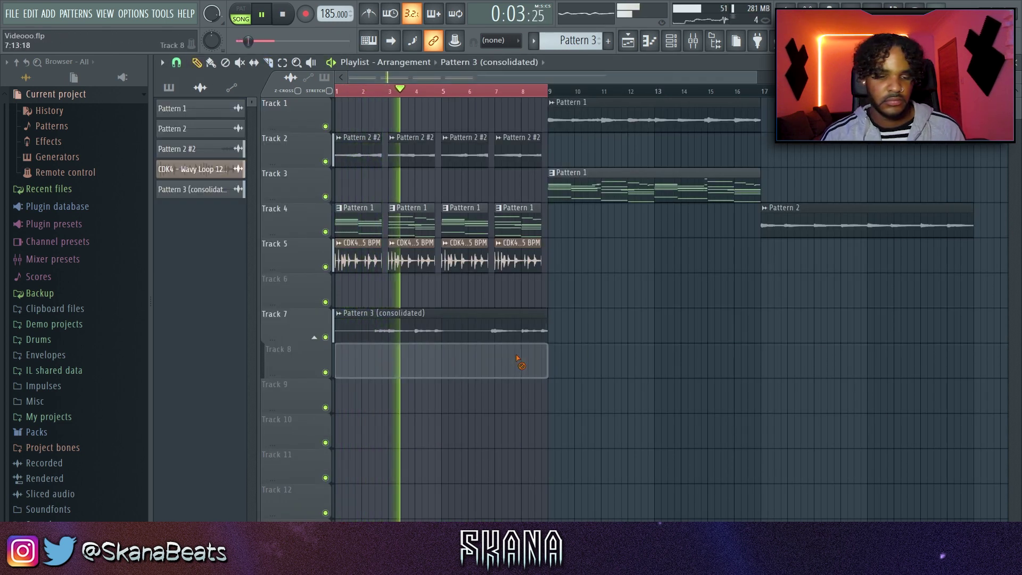
right_click(301, 368)
left_click(339, 387)
- Check the sampler settings of the Pattern 3 (consolidated) clip on Track 7 and the CDK4 - Wavy Loop clip on Track 5
scroll(300, 360, "up", 2)
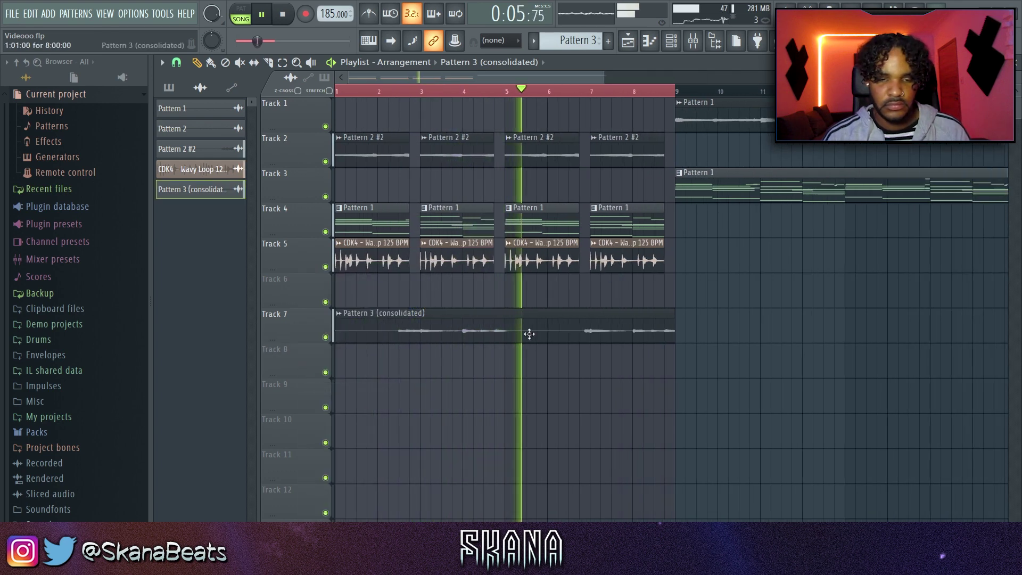
double_click(530, 334)
right_click(660, 363)
scroll(612, 284, "down", 2)
double_click(524, 260)
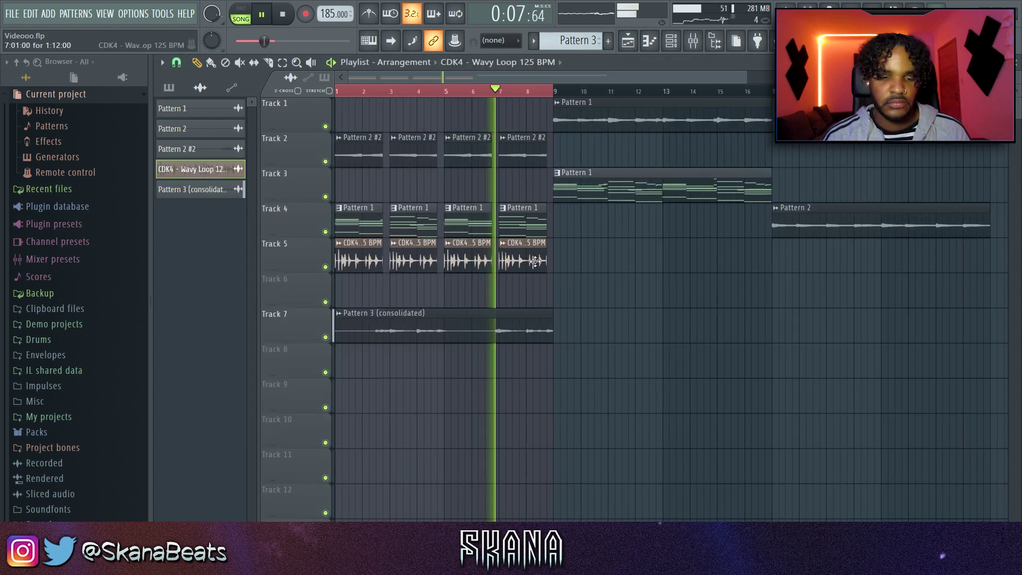
right_click(618, 325)
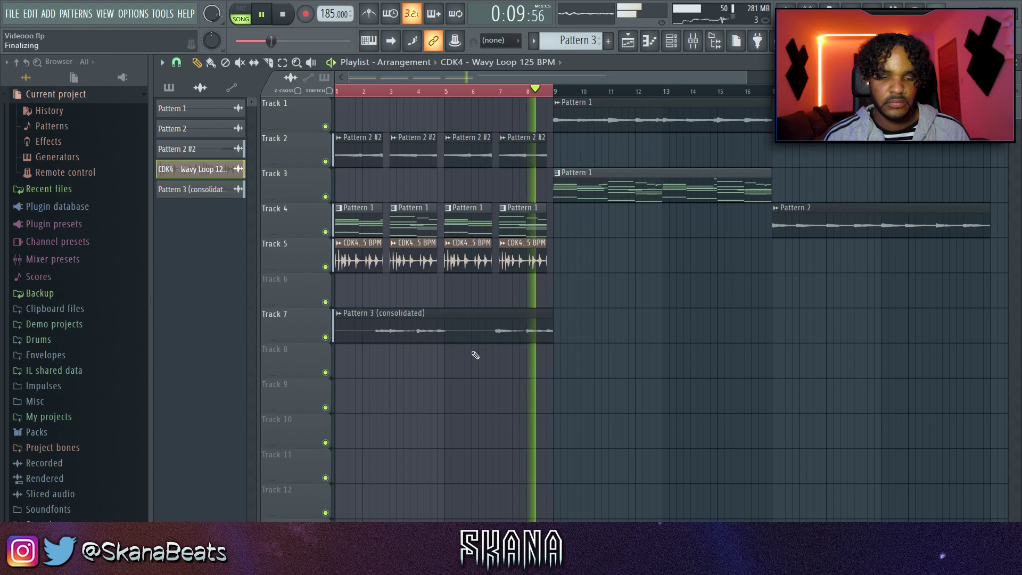
- Make the sliced Pattern 3 (consolidated) segment starting just before bar 7 unique and adjust the mix of its ValhallaVintageVerb
scroll(503, 346, "up", 1)
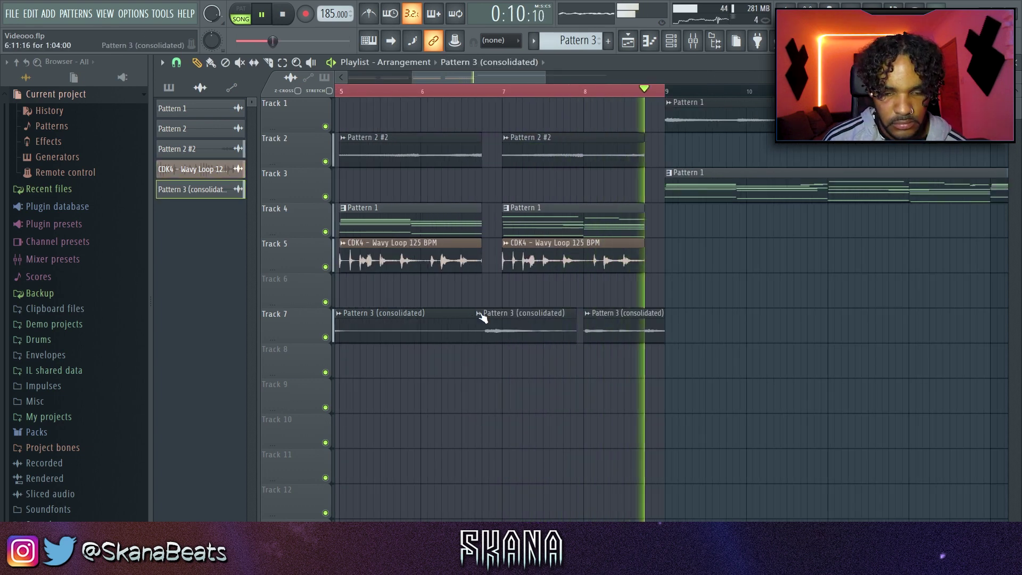
left_click(480, 314)
left_click(526, 412)
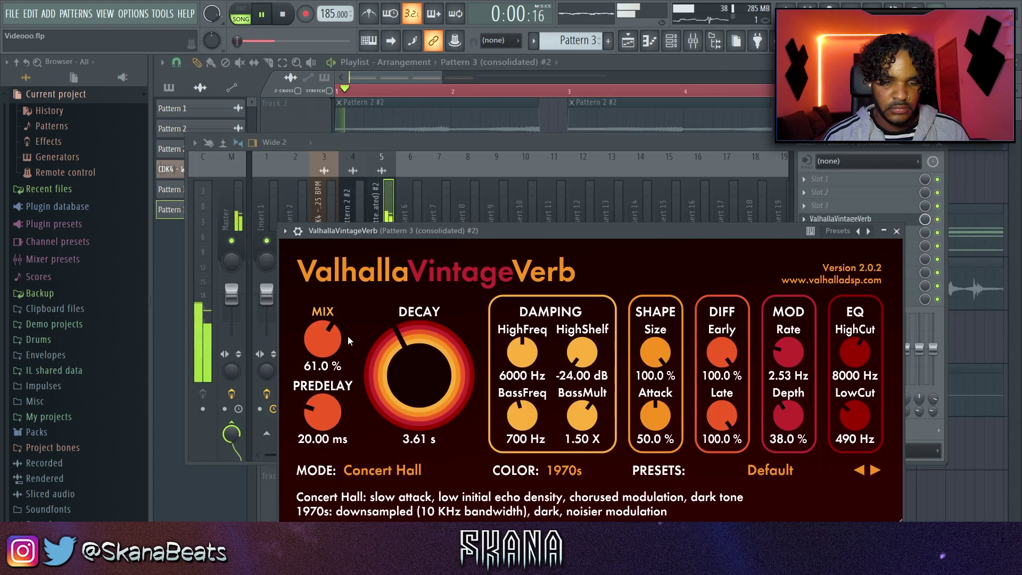
left_click_drag(347, 335, 328, 338)
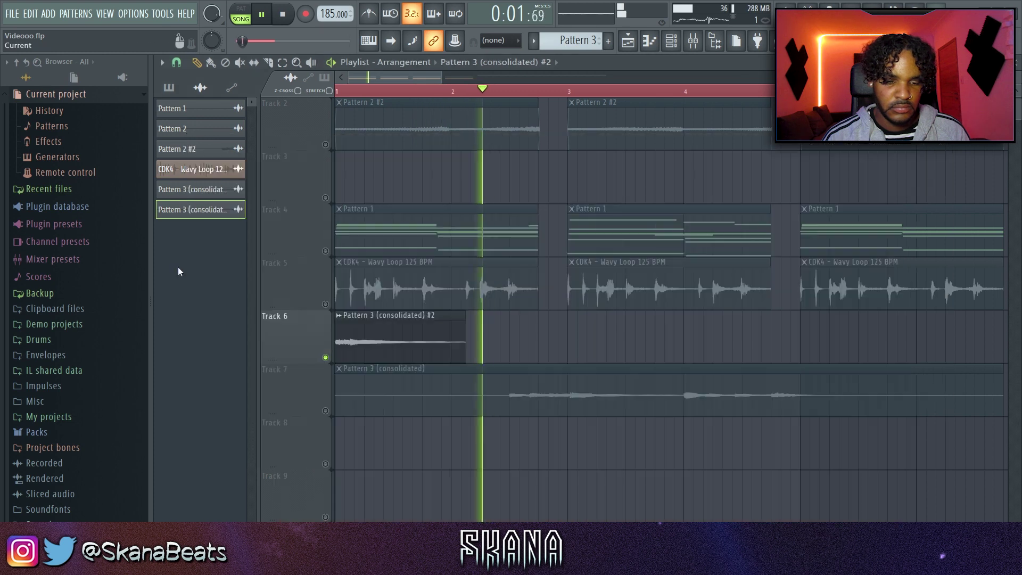
key("space")
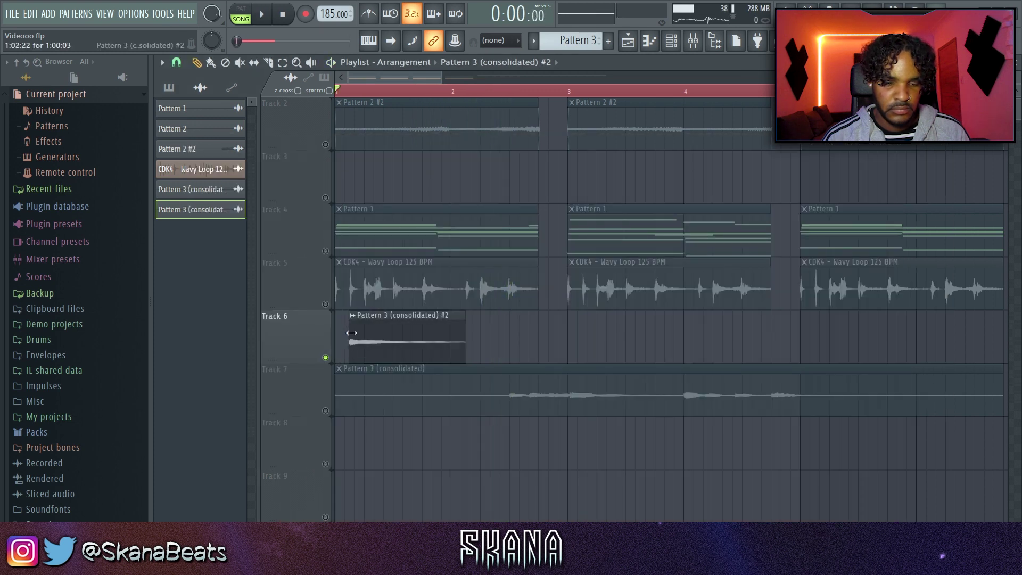
- Set the declicking mode of the Pattern 3 (consolidated) #2 clip on Track 6 to Smooth (bleeding)
double_click(362, 333)
left_click(341, 292)
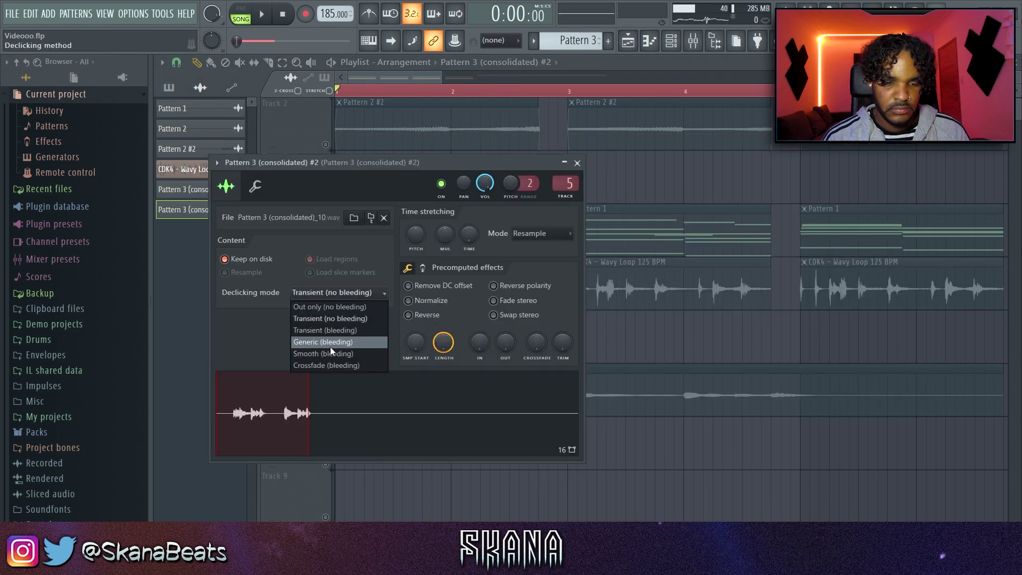
left_click(327, 354)
key("Escape")
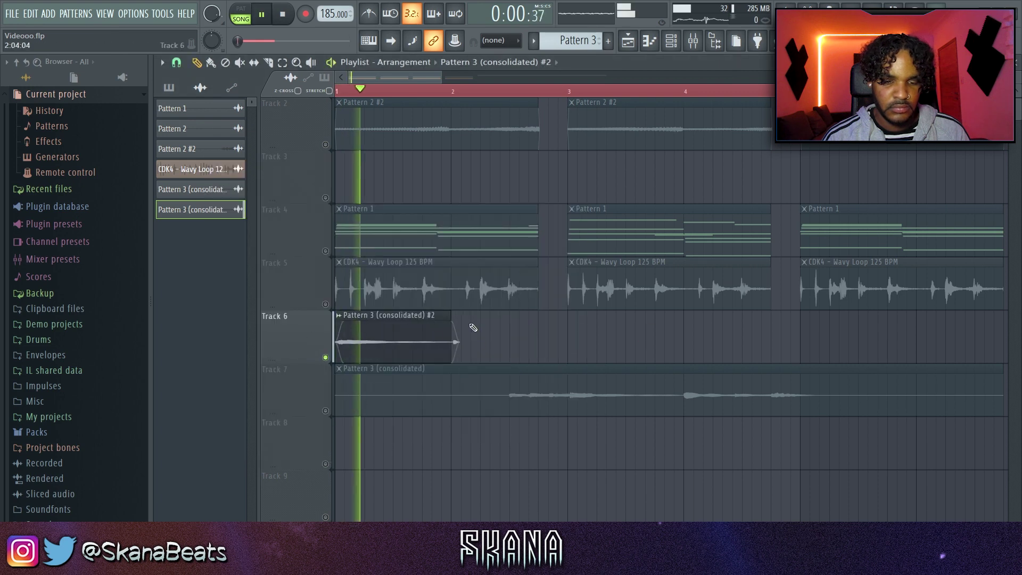
- Open the sampler settings of the Pattern 3 (consolidated) #3 clip at bar 3 on Track 6
scroll(330, 329, "up", 3)
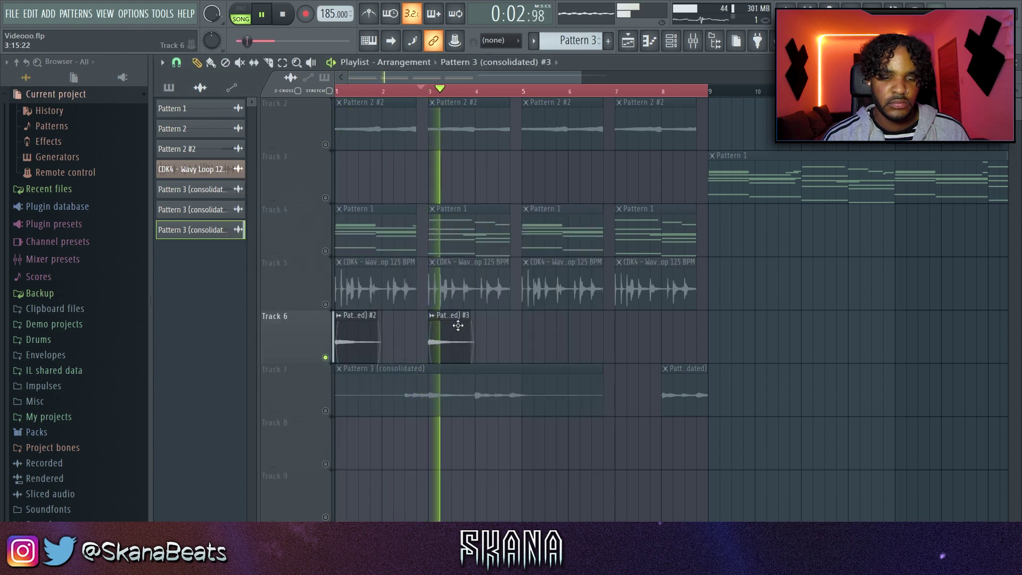
double_click(457, 325)
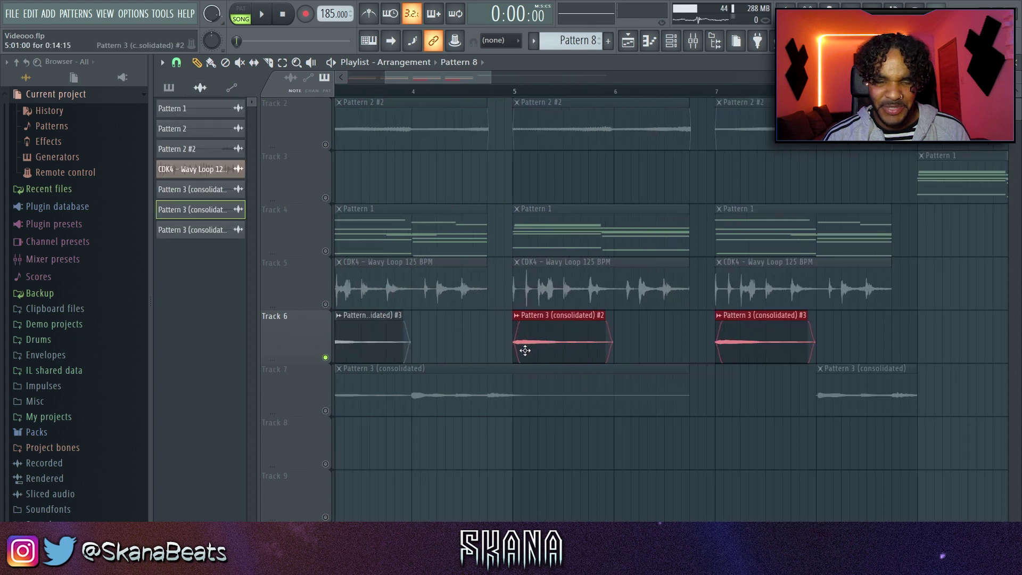
- Slice the middle Pattern 3 (consolidated) clip on Track 7 at bar 5
scroll(523, 347, "down", 3)
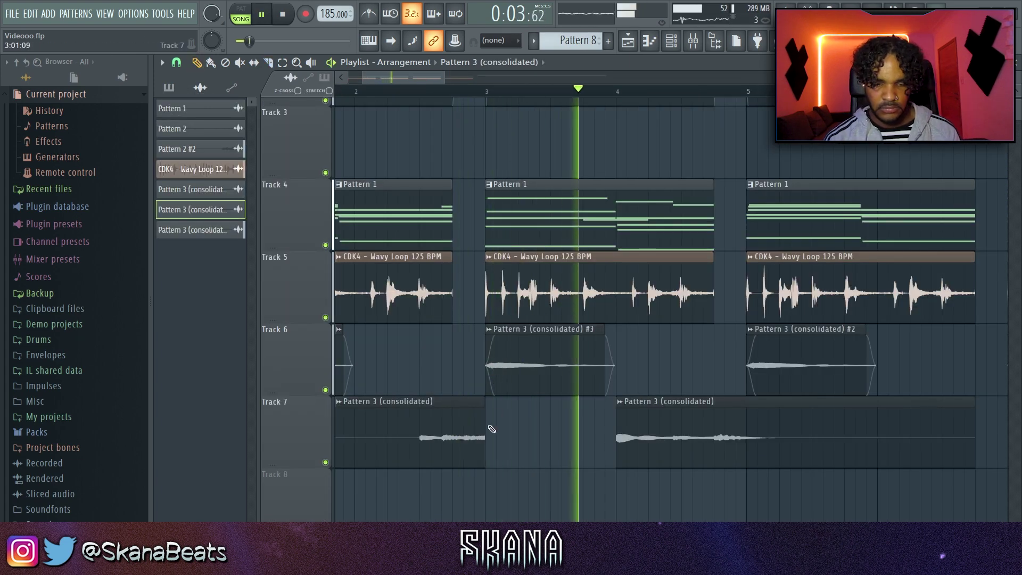
scroll(488, 428, "down", 2)
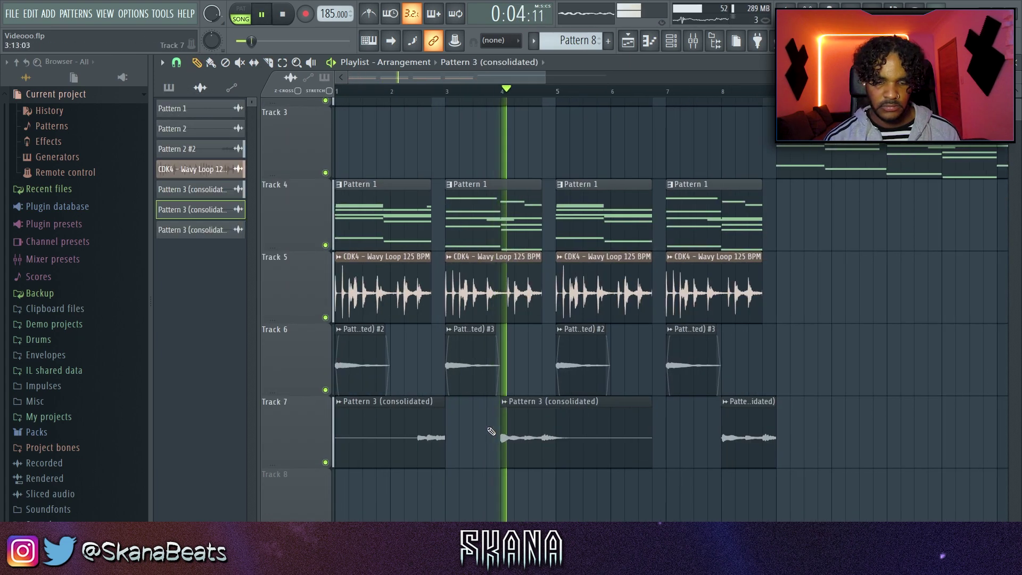
key("c")
left_click_drag(557, 407, 557, 465)
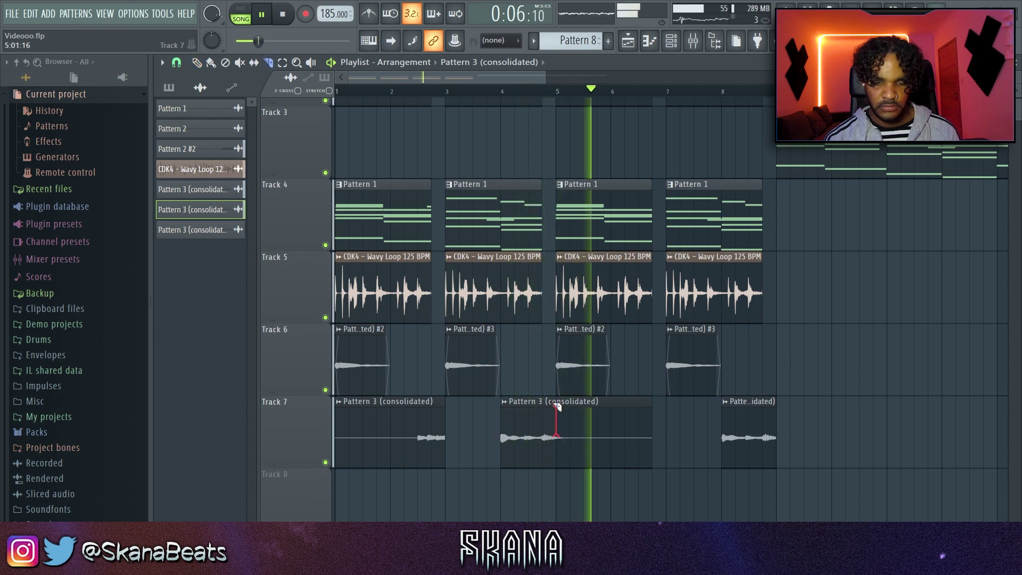
key("p")
- Raise the time-stretching pitch of the Pattern 3 (consolidated) clip and restart playback
double_click(545, 429)
left_click_drag(399, 217, 410, 193)
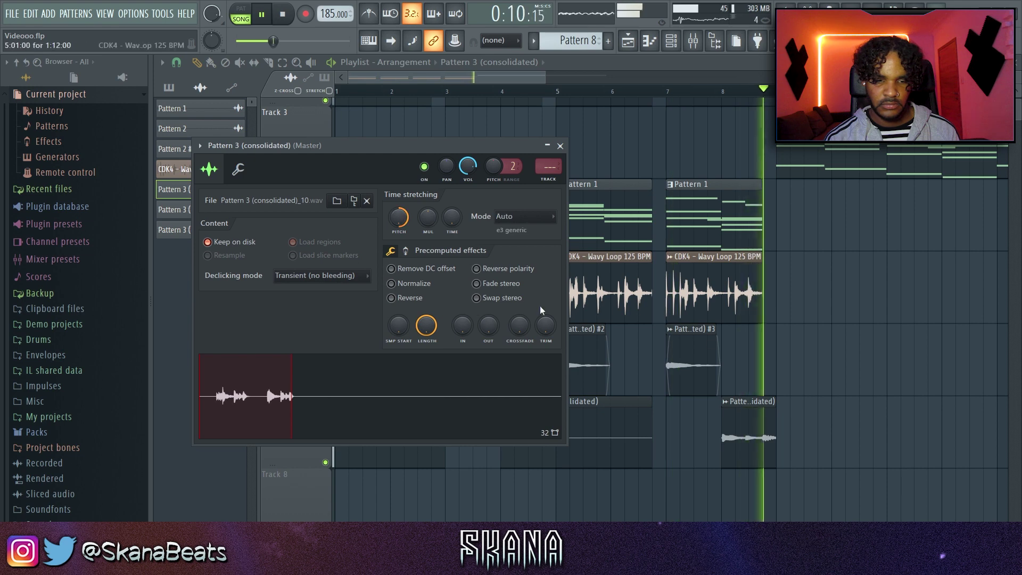
key("space")
key("space")
- Select bars 1 to 8 on the timeline and consolidate the Pattern 3 (consolidated) clips on Track 7 into one audio clip
left_click_drag(777, 91, 249, 167)
right_click(903, 353)
double_click(512, 430)
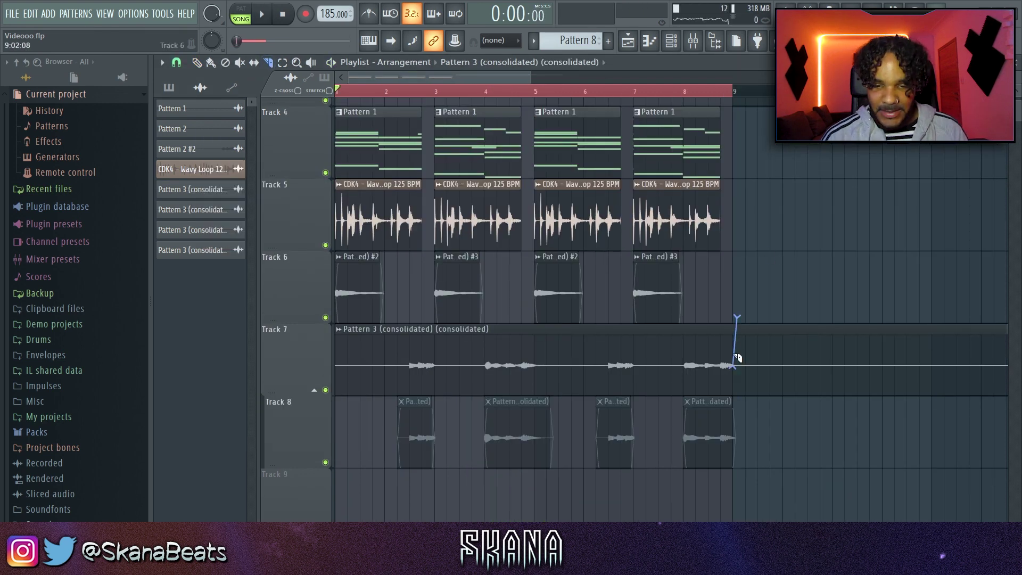
- Slice the newly consolidated Track 7 clip at bar 9 and delete the remainder
scroll(741, 333, "up", 2)
mouse_move(735, 355)
left_mouse_down()
mouse_move(739, 331)
mouse_move(734, 373)
left_mouse_up()
key("p")
right_click(742, 381, "ctrl")
- Copy the consolidated Track 7 clip to Track 10 at bar 1 and make the copy unique
scroll(547, 416, "down", 4)
scroll(329, 392, "up", 3)
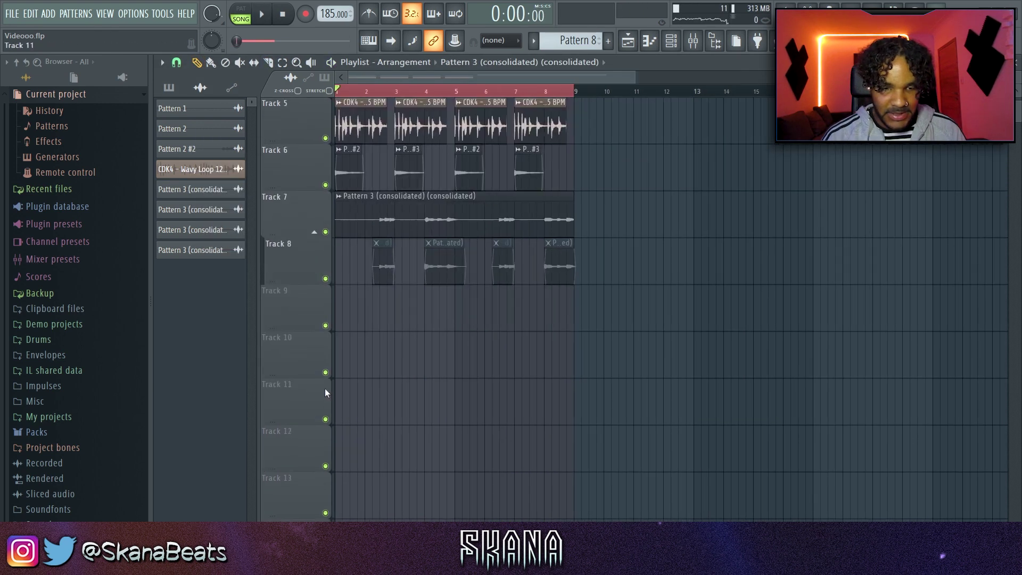
left_click_drag(413, 214, 172, 347)
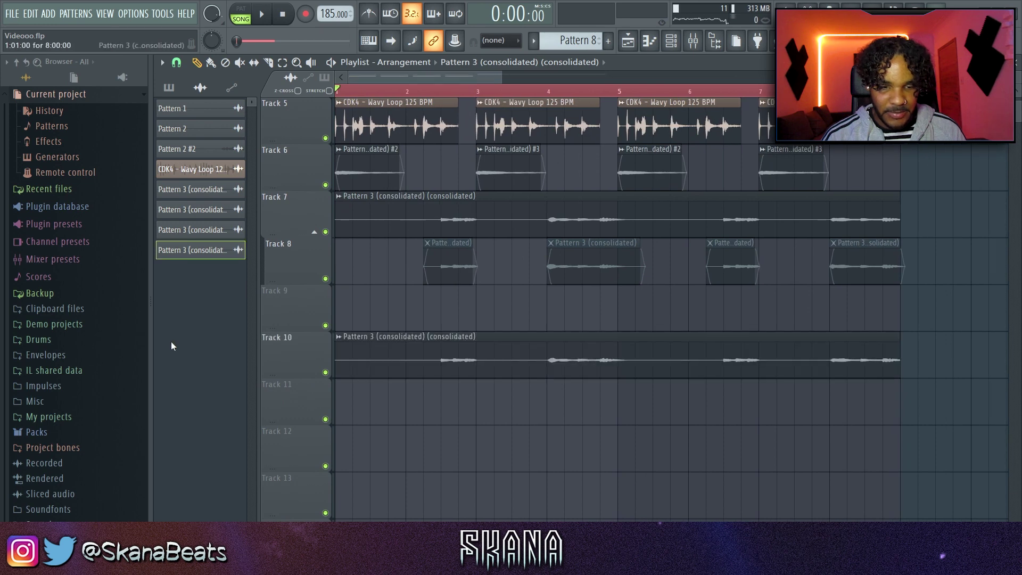
left_click(339, 339)
left_click(391, 431)
- Reverse the unique clip on Track 10 and play the arrangement
double_click(375, 349)
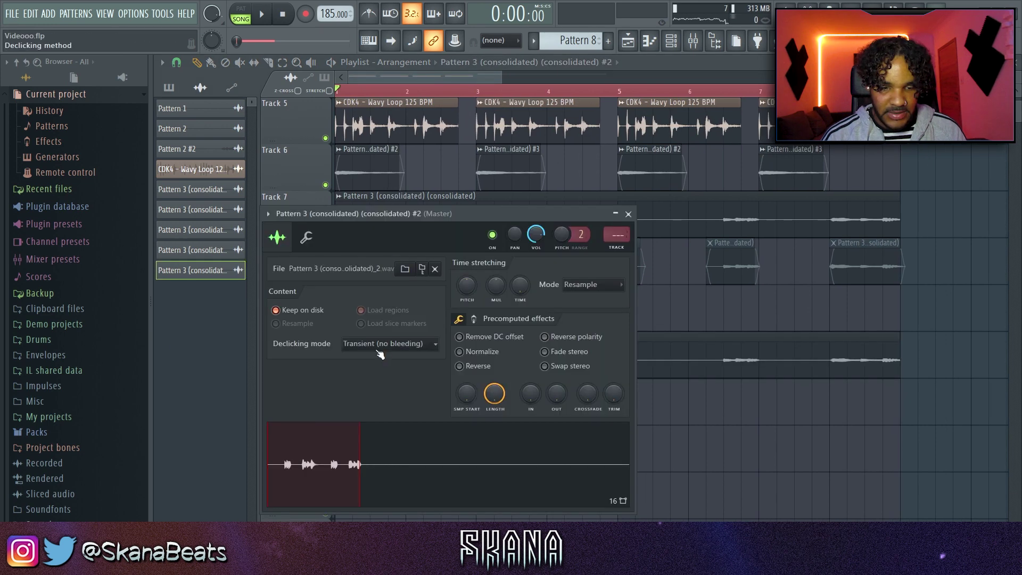
key("Escape")
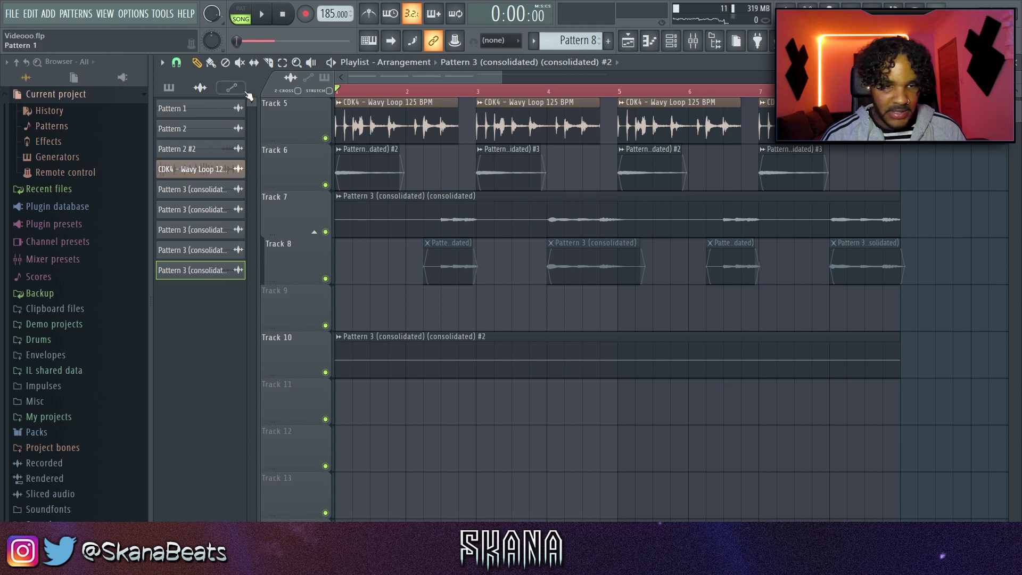
key("space")
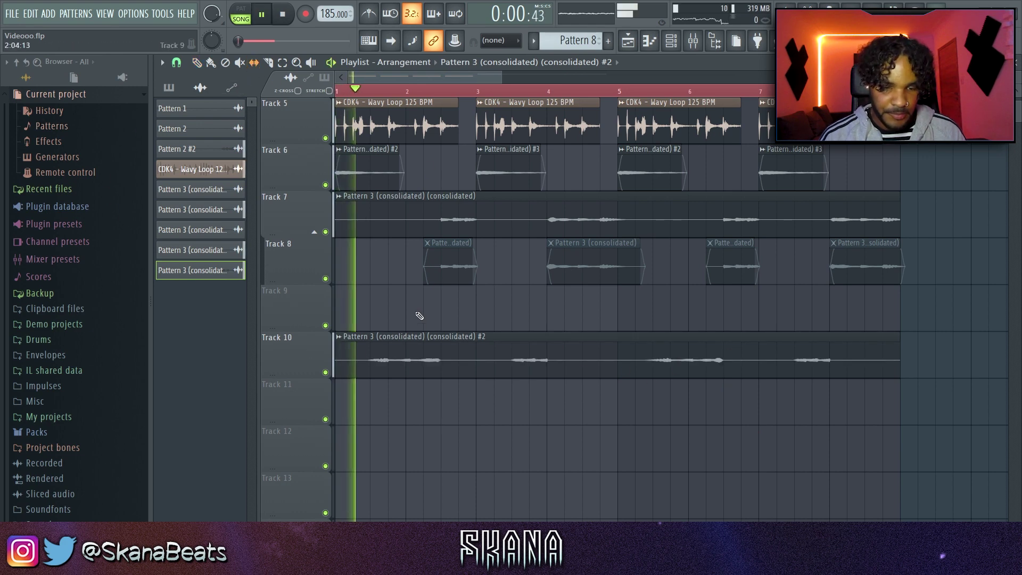
- Split the reversed clip on Track 10 at bar 5
scroll(503, 439, "up", 2)
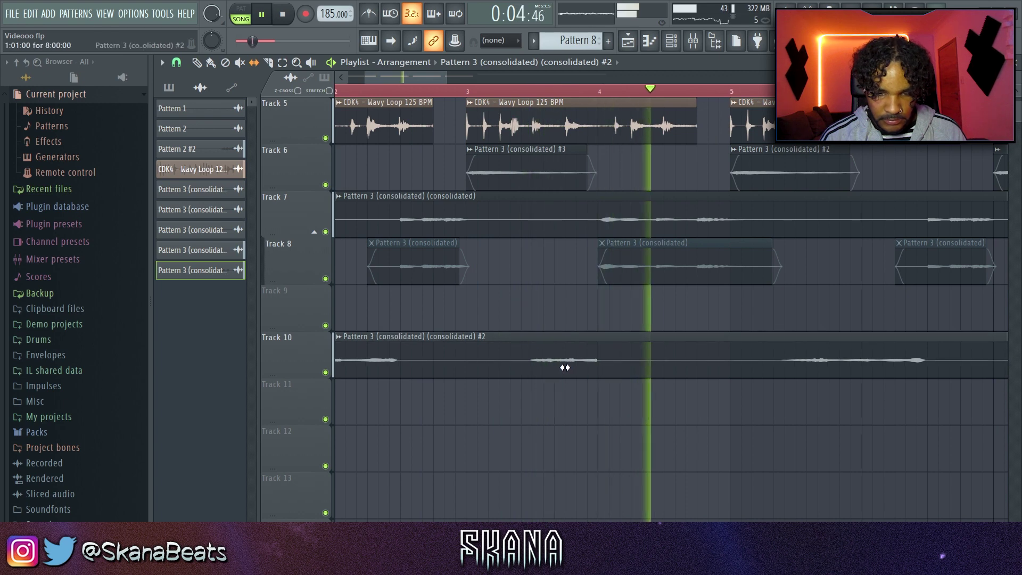
scroll(570, 367, "down", 3)
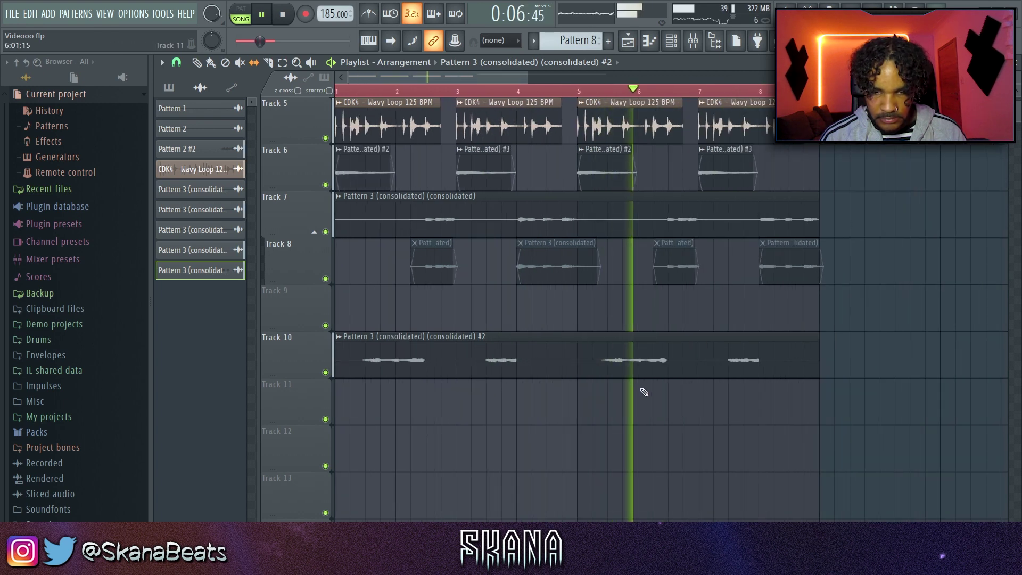
key("c")
left_click_drag(576, 394, 580, 400)
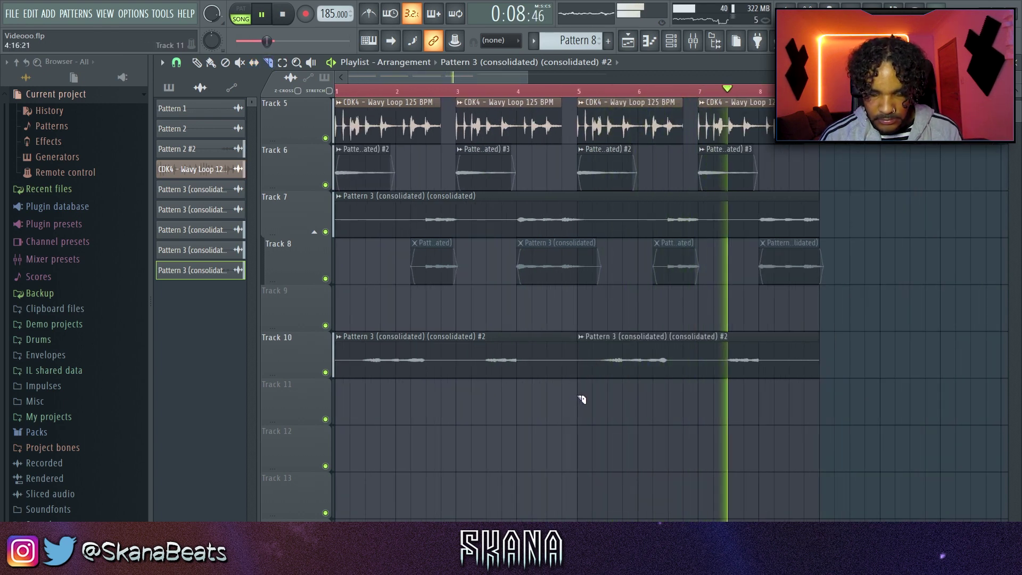
- Trim the second half of the reversed Track 10 clip to run from bar 7 to the middle of bar 8
left_click_drag(579, 364, 699, 360)
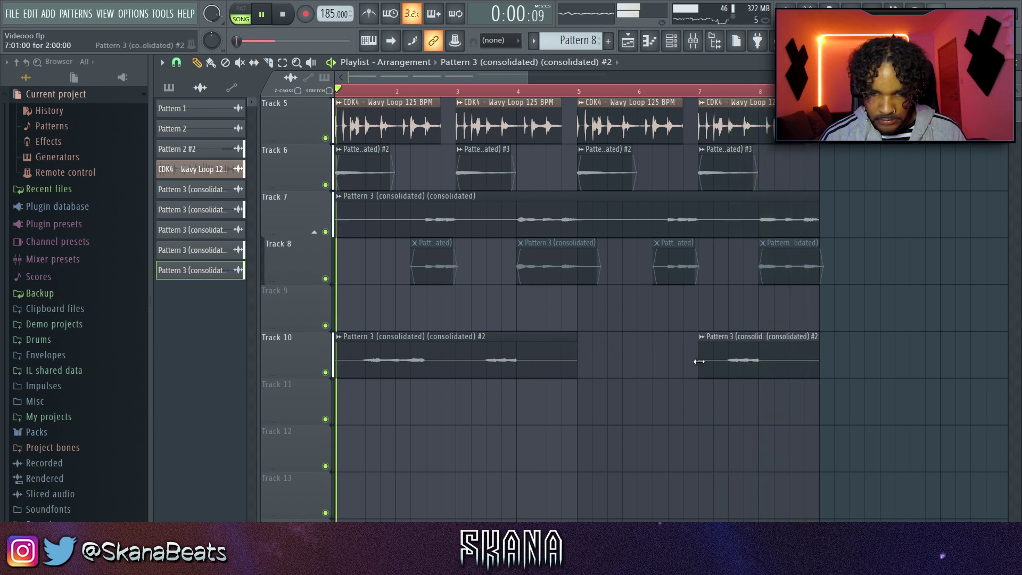
key("c")
left_click_drag(790, 339, 791, 399)
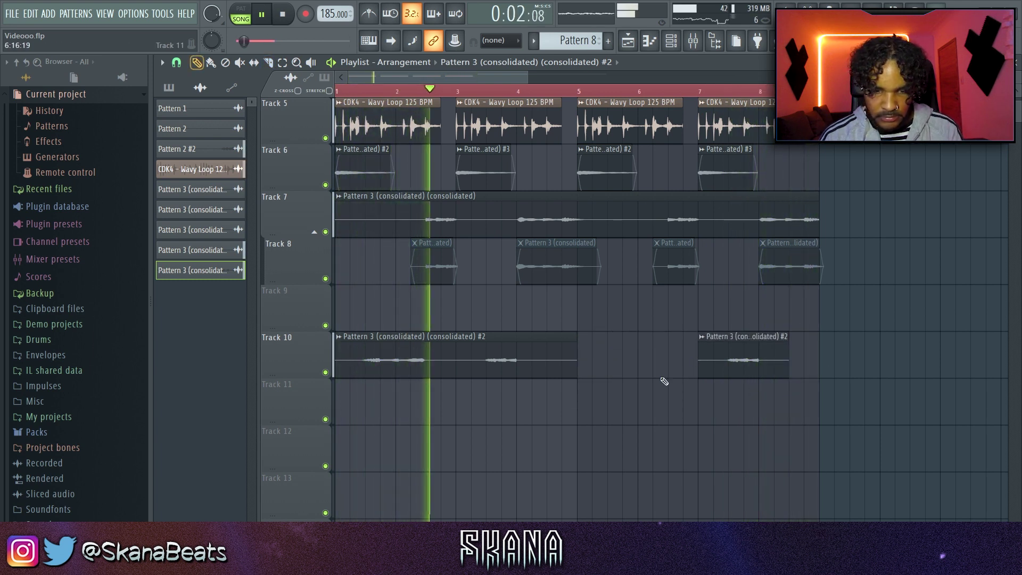
- Trim the first half of the reversed Track 10 clip to run from bar 3 to the middle of bar 4
mouse_move(462, 389)
left_mouse_down()
mouse_move(460, 341)
mouse_move(458, 388)
left_mouse_up()
key("p")
right_click(418, 358)
key("c")
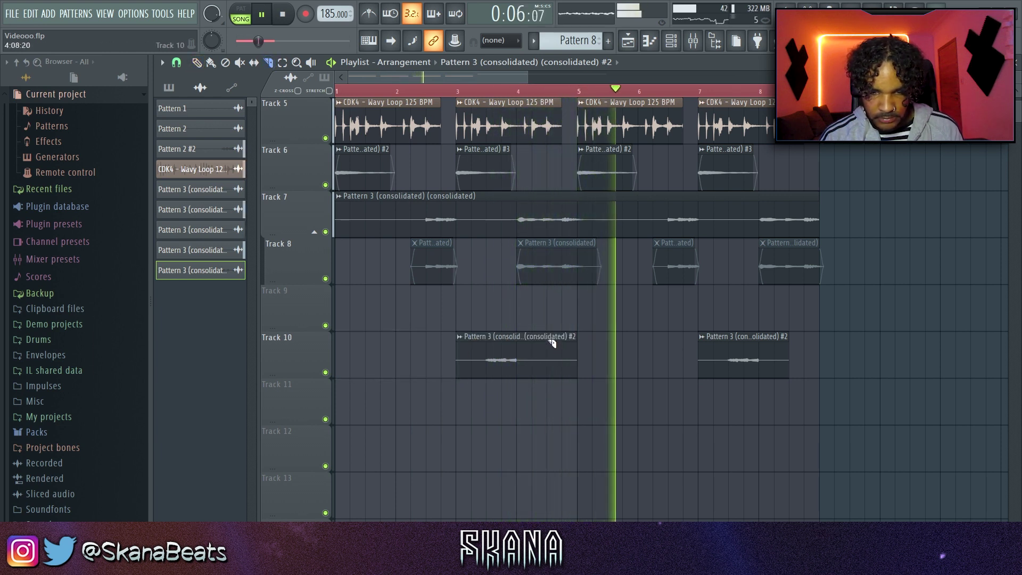
left_click_drag(550, 341, 551, 399)
key("p")
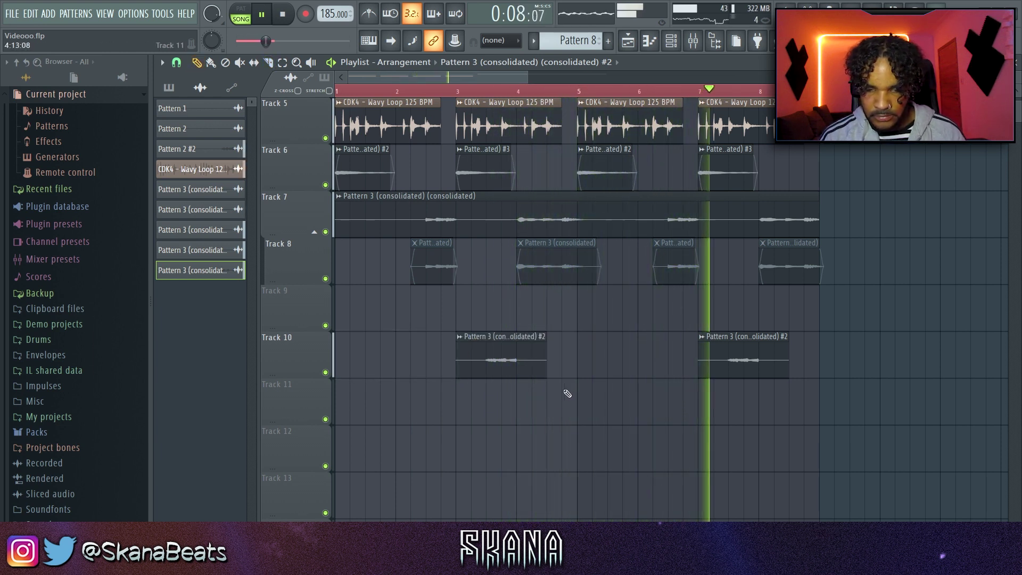
- Move both reversed clips from Track 10 up to Track 9 and save the project
left_click_drag(726, 353, 513, 320)
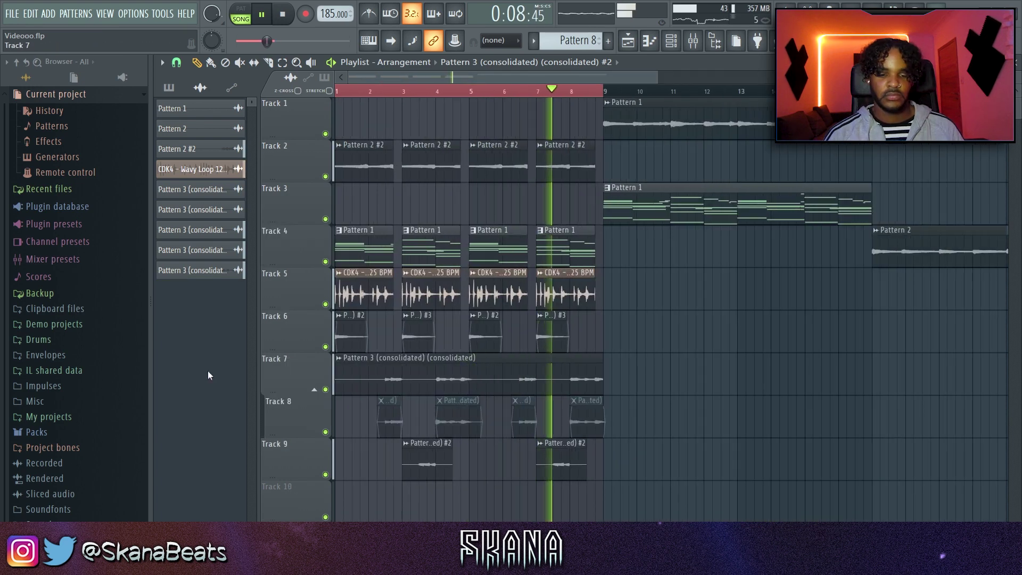
scroll(347, 329, "up", 1)
scroll(351, 328, "down", 2)
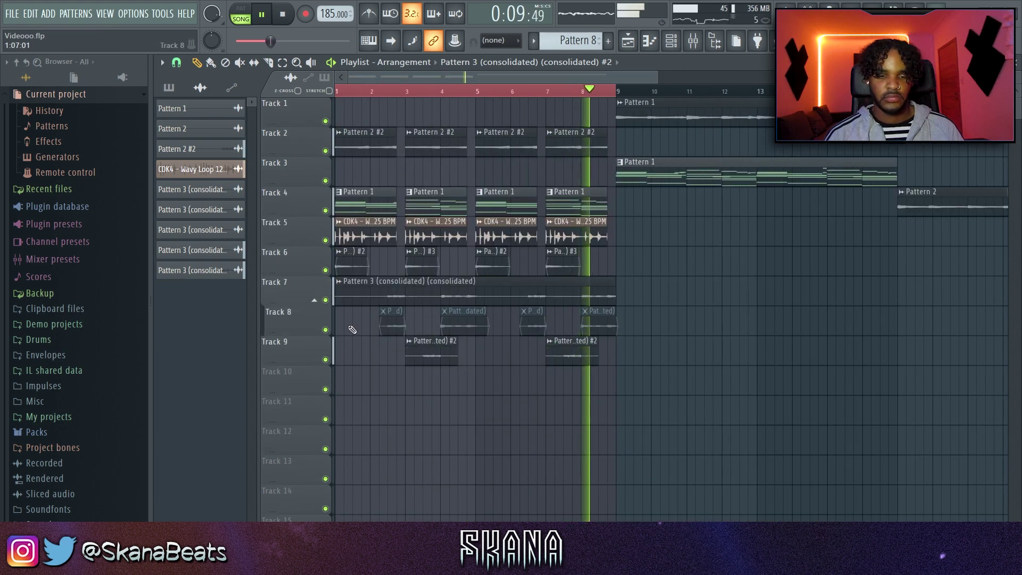
key("ctrl+s")
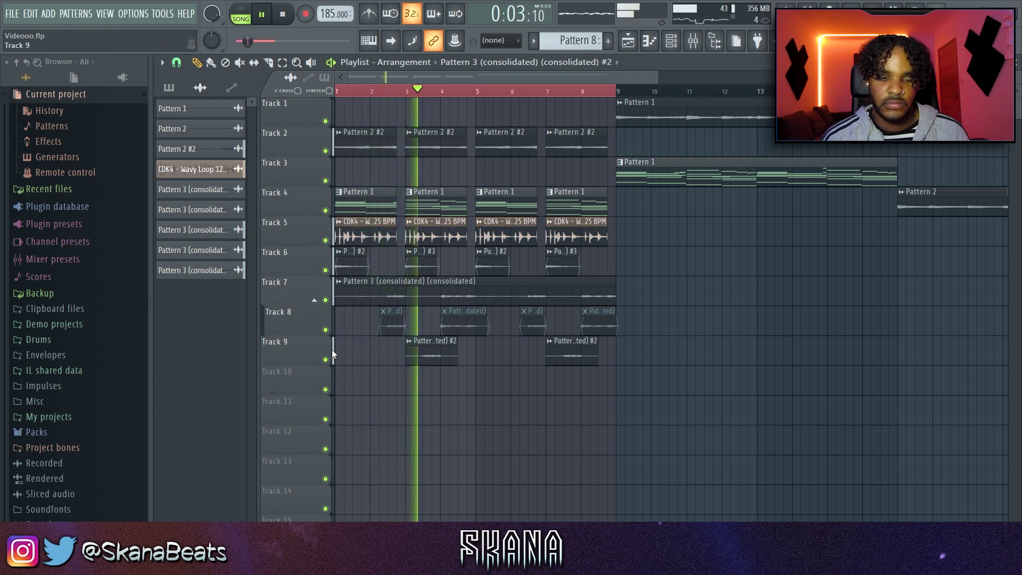
- Create the new Pattern 9 and place it on Track 11, spanning bars 1 to 8
scroll(386, 339, "down", 1)
left_click(608, 41)
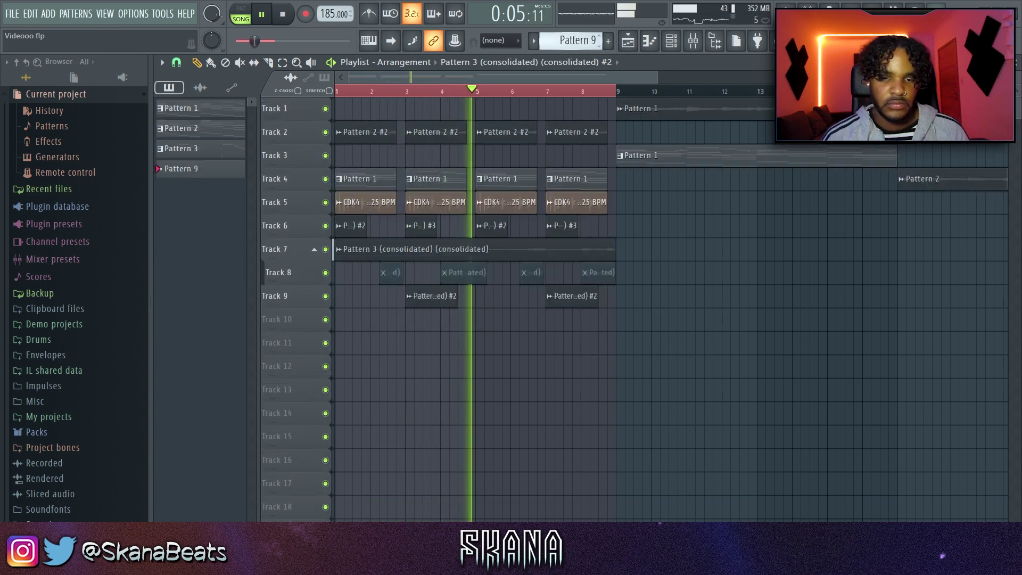
left_click(350, 368)
left_click_drag(354, 365, 597, 333)
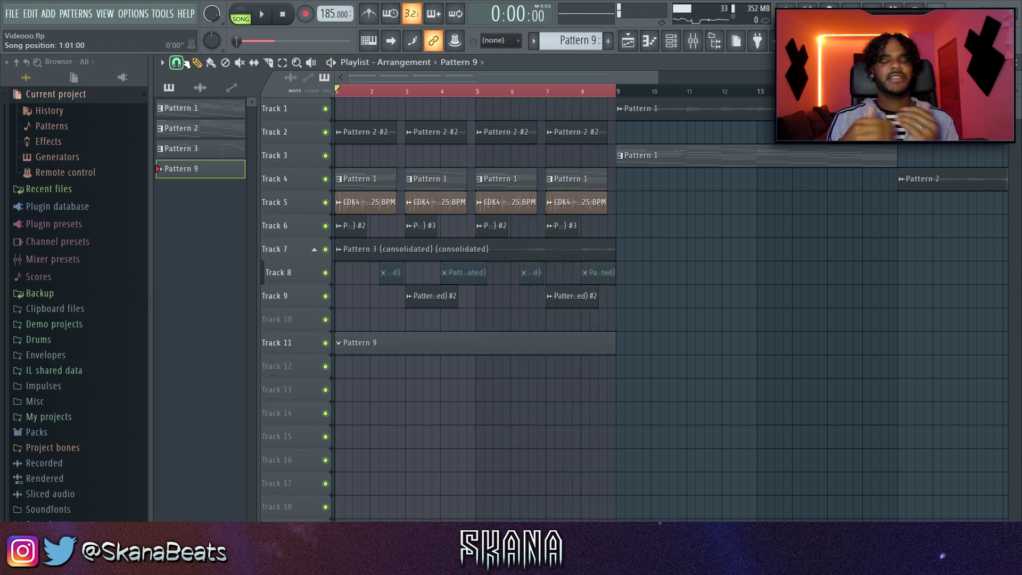
- Move the Pattern 9 clip up to Track 10 and set the playlist snap to Bar
scroll(288, 323, "up", 1)
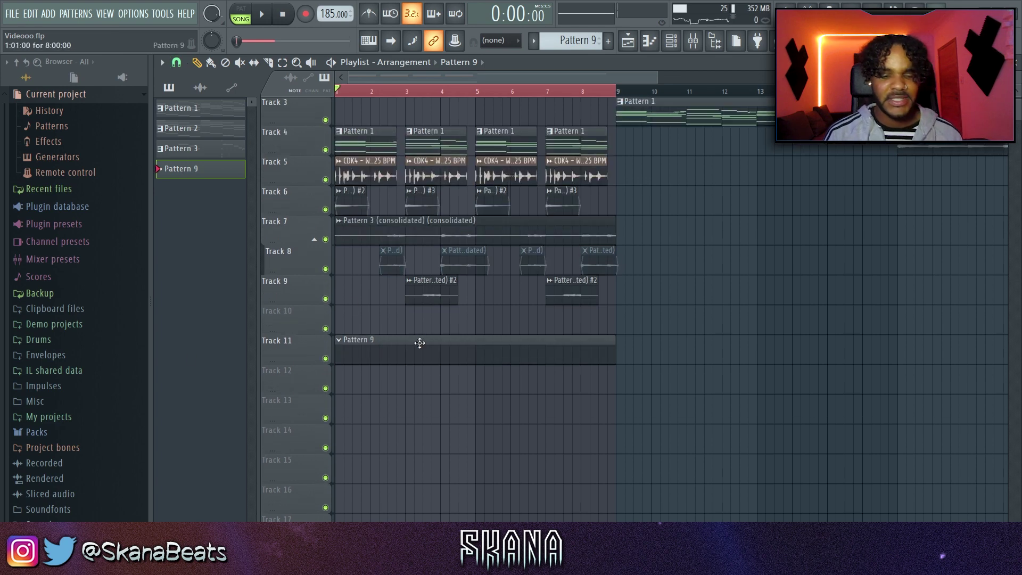
left_click_drag(419, 343, 409, 313)
left_click(178, 63)
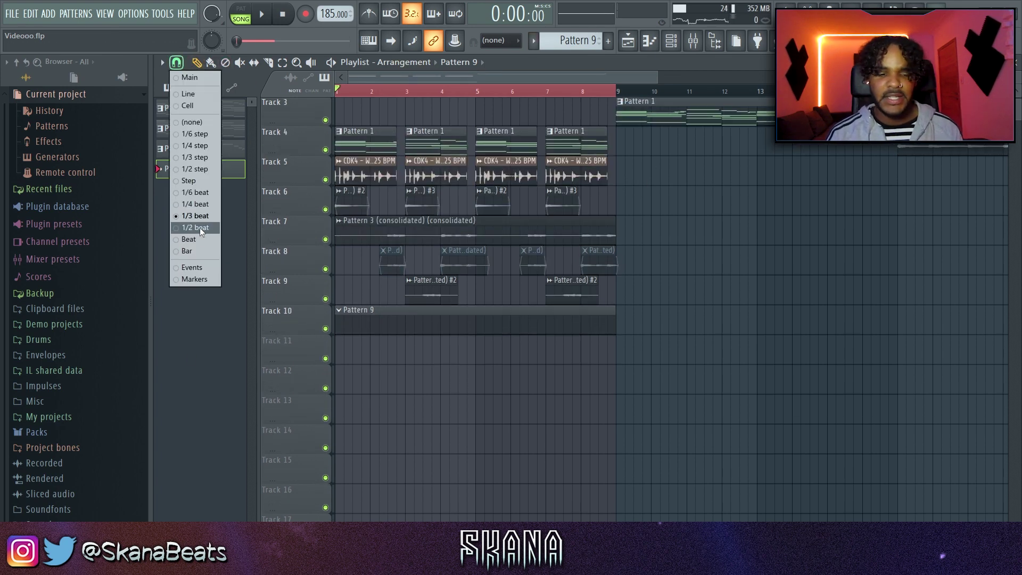
left_click(196, 251)
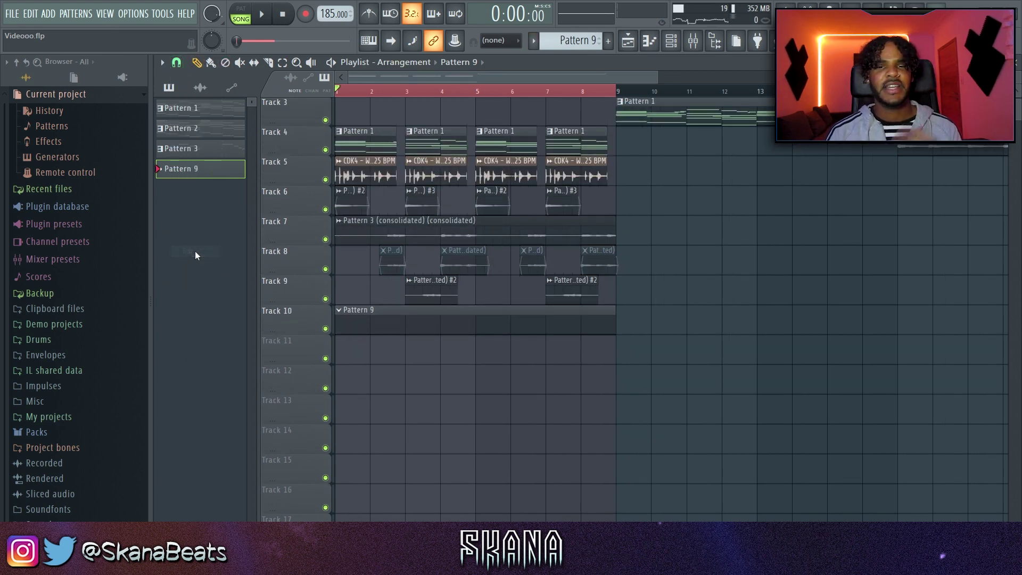
- Replace the last CDK4 - Hollow Snare note with three short, evenly spaced C5 notes from late bar 3 to early bar 4
left_click(668, 41)
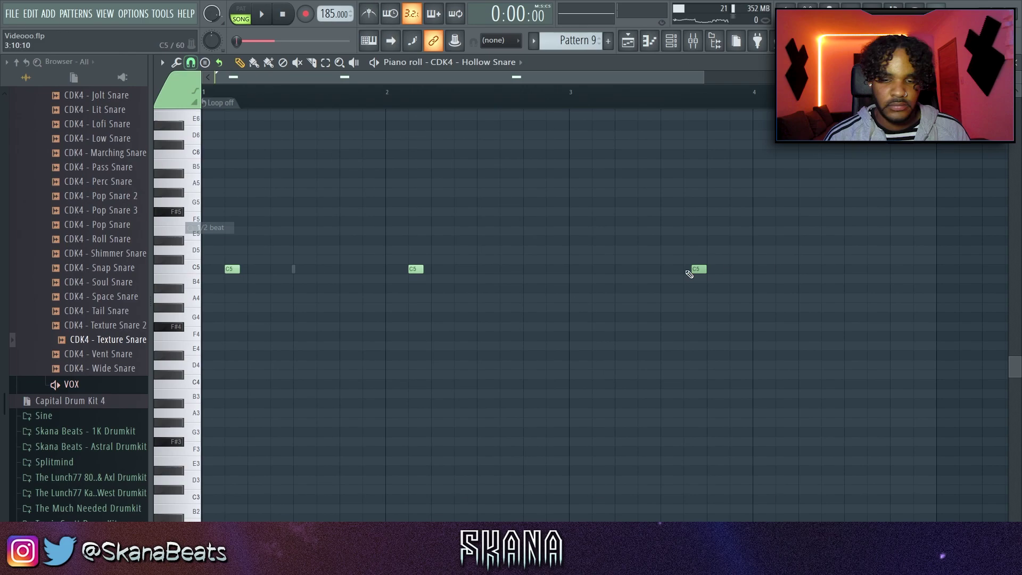
key("space")
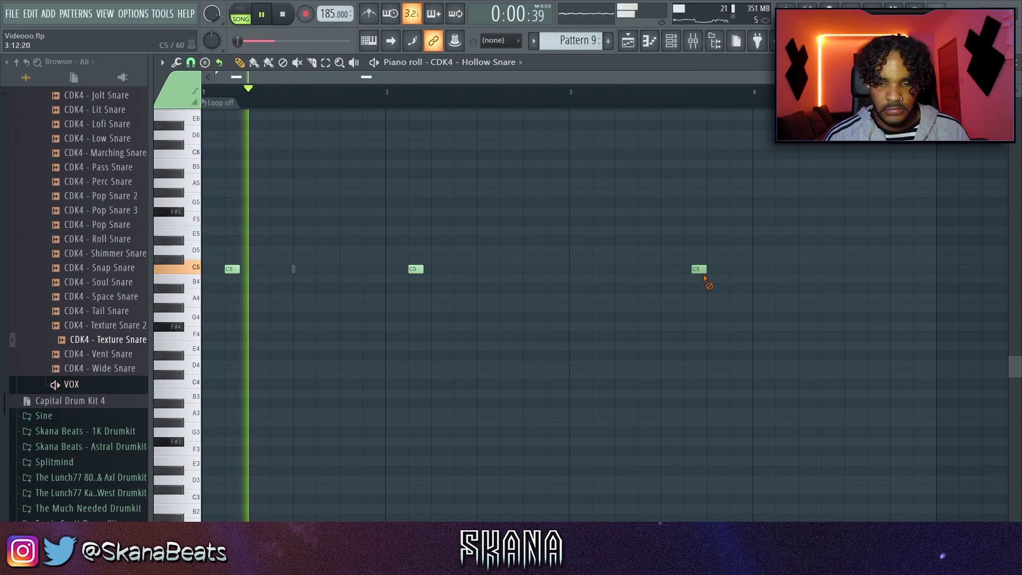
right_click(699, 269)
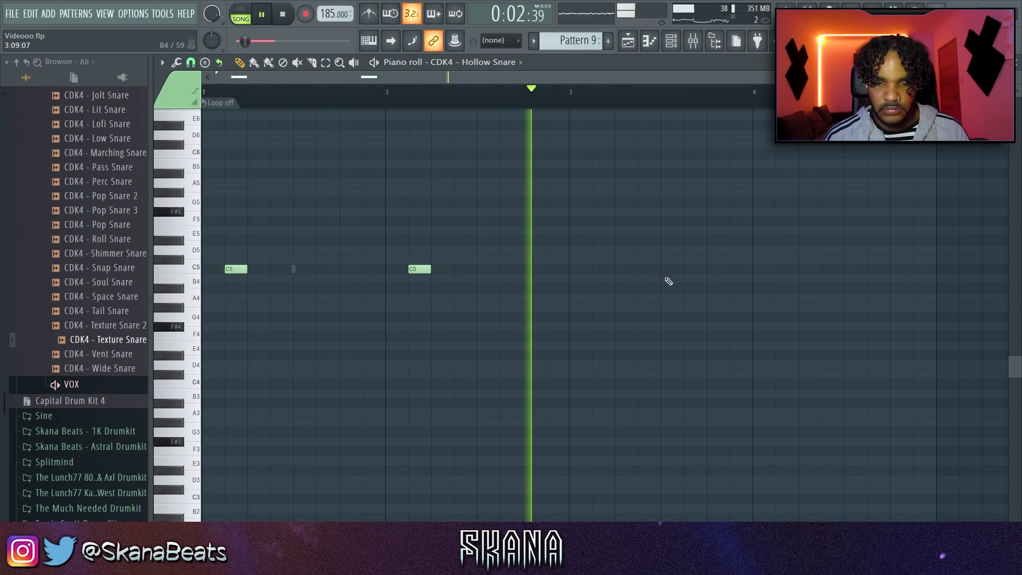
left_click(687, 269)
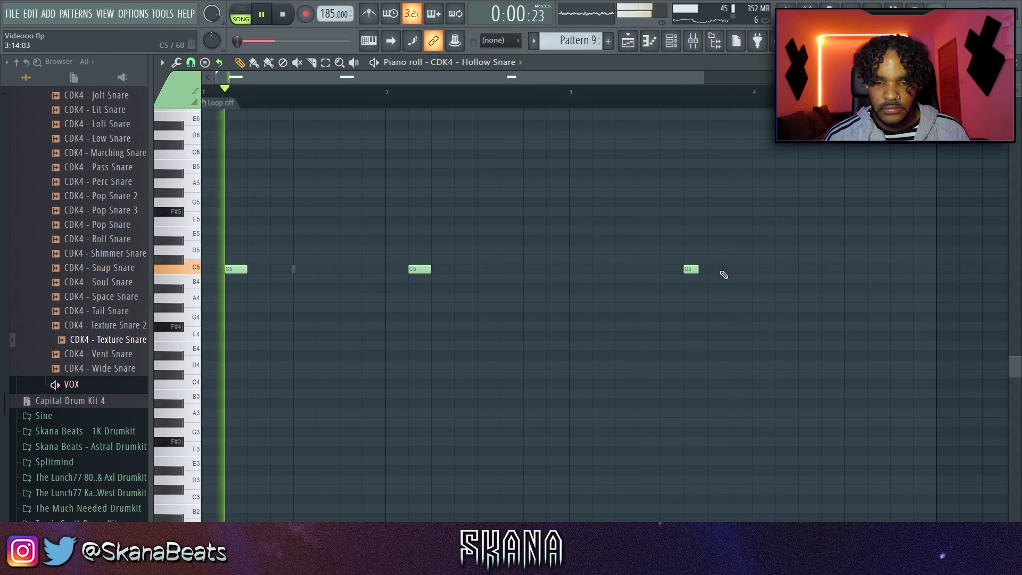
left_click(733, 273)
left_click(778, 272)
scroll(712, 241, "down", 2)
left_click_drag(557, 239, 553, 309)
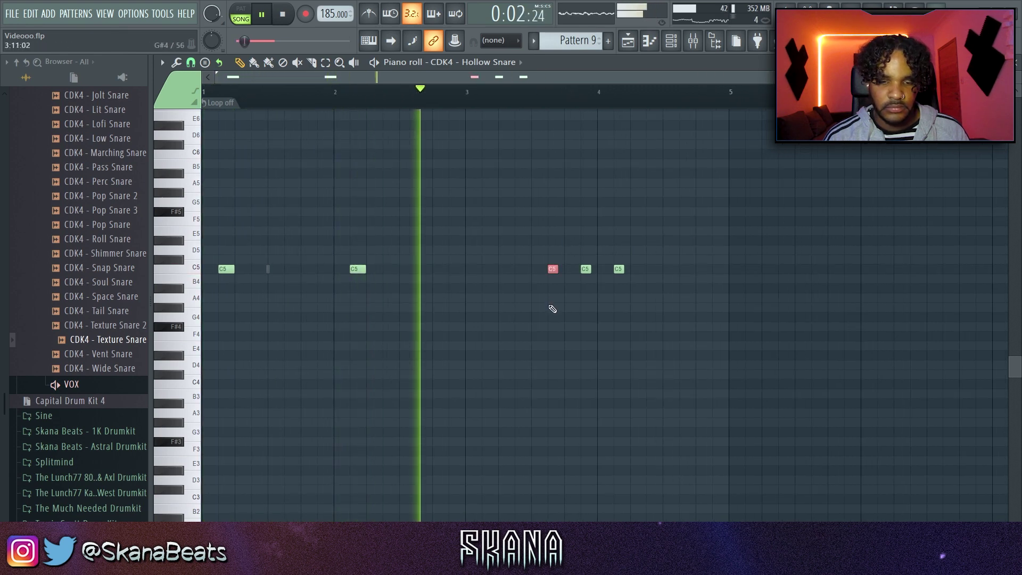
left_click(537, 173, "ctrl")
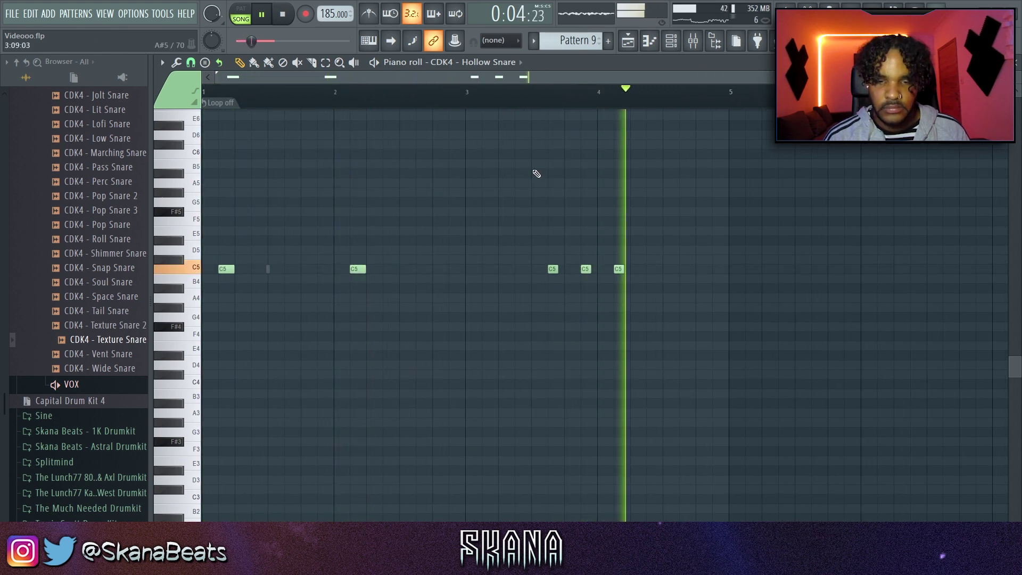
- Duplicate the whole Hollow Snare note sequence into the following four bars of Pattern 9
key("ctrl+a")
key("ctrl+b")
key("ctrl+d")
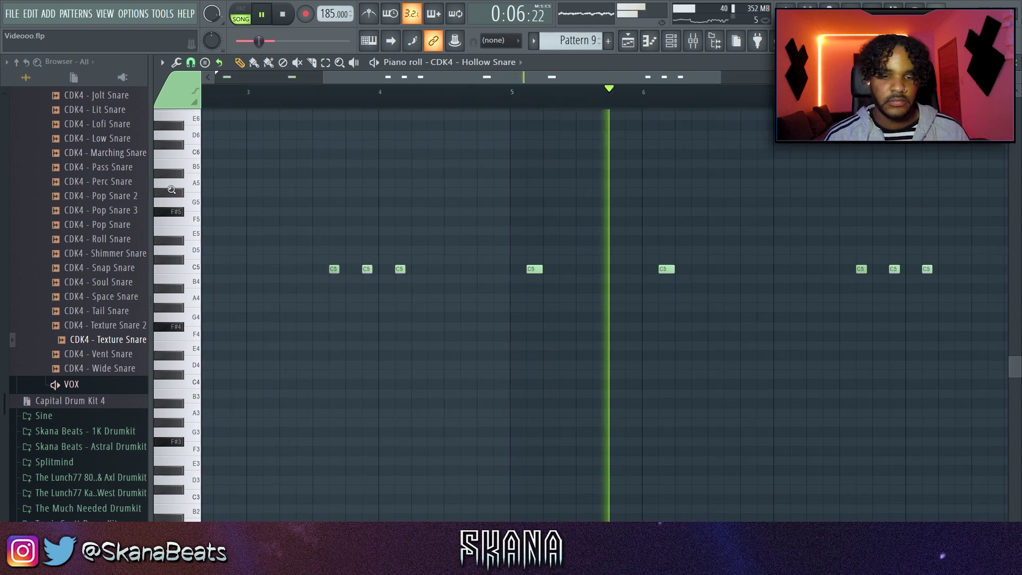
- Browse the kit's snare samples and add CDK4 - Fat Snare to the channel rack as a new channel
scroll(171, 190, "up", 2)
scroll(321, 176, "down", 1)
left_click(672, 41)
scroll(87, 208, "up", 2)
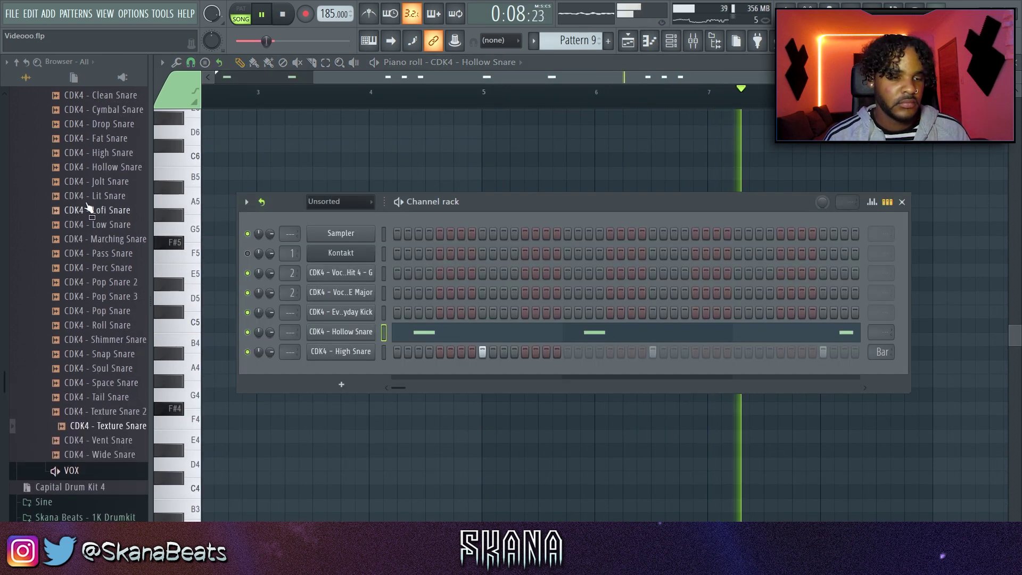
scroll(86, 192, "up", 4)
scroll(91, 173, "down", 2)
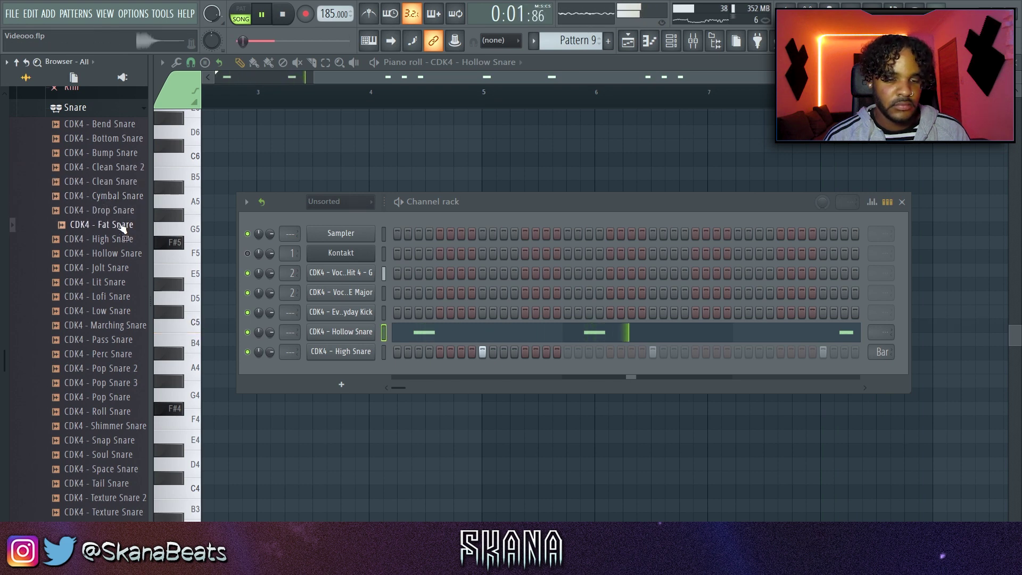
left_click_drag(122, 228, 399, 341)
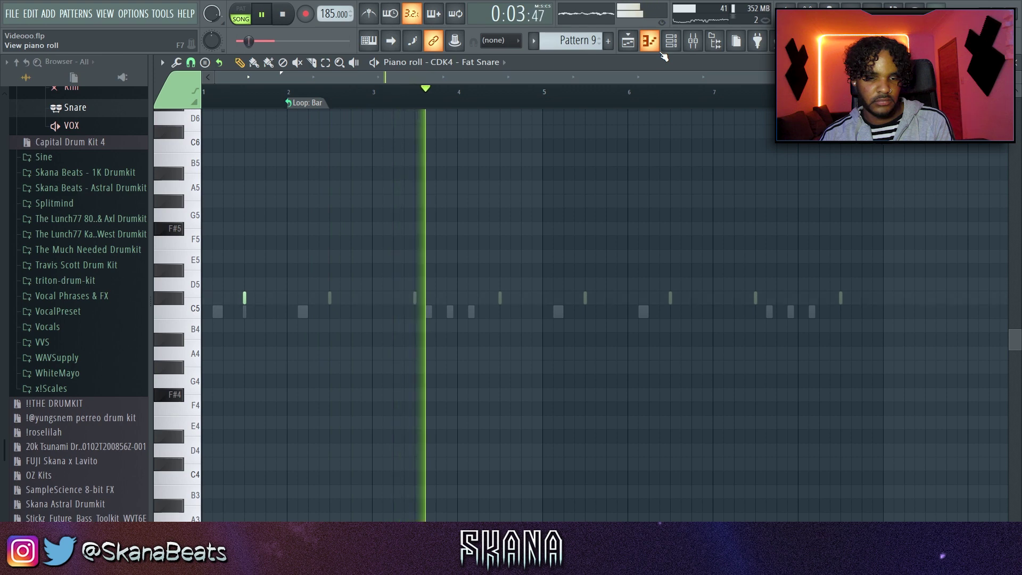
- Add C5 notes for CDK4 - Everyday Kick across bars 2 to 4, with no second hit right after the bar 3 downbeat
key("F6")
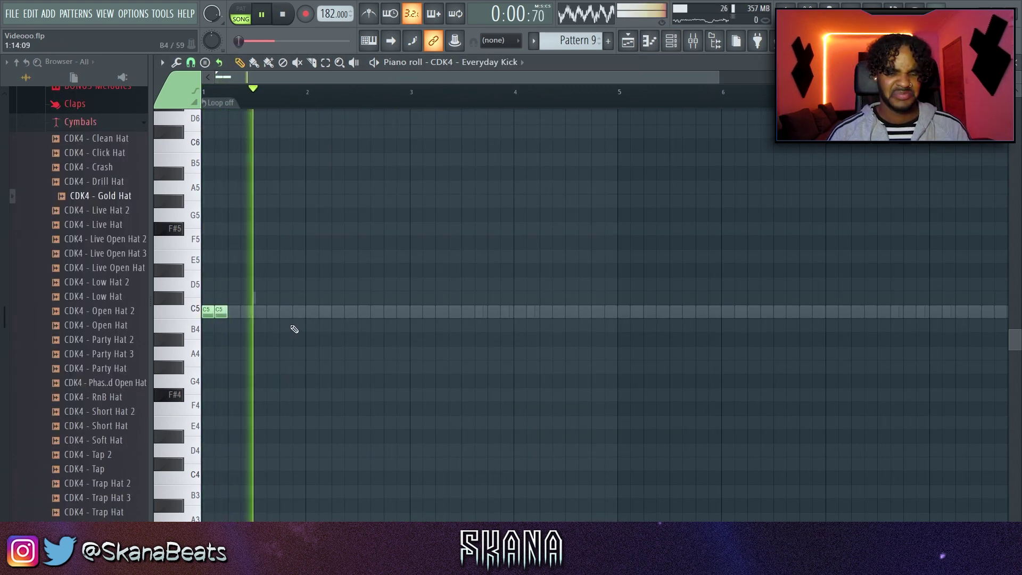
left_click(350, 312)
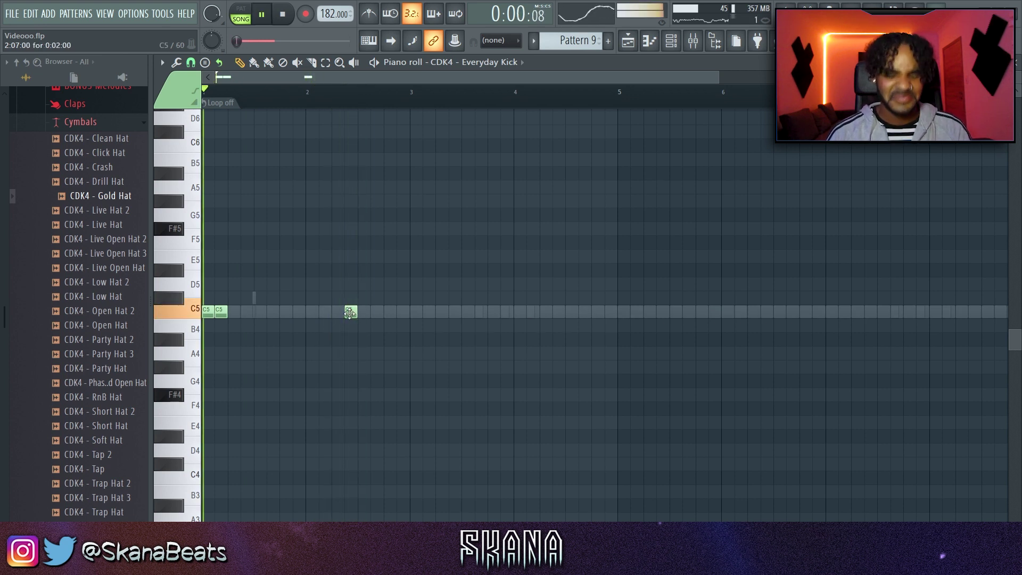
left_click(424, 312)
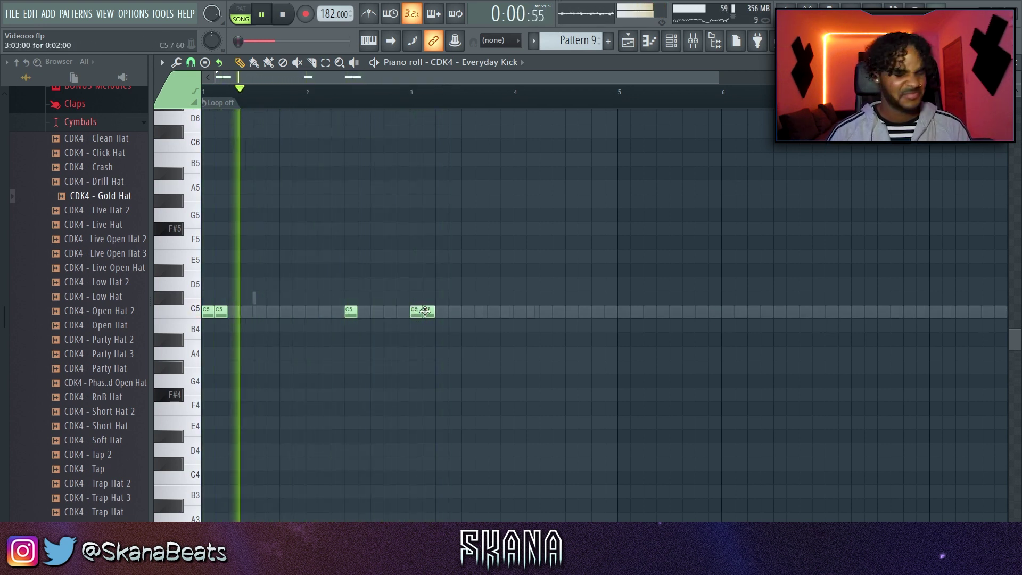
right_click(428, 312)
left_click(452, 313)
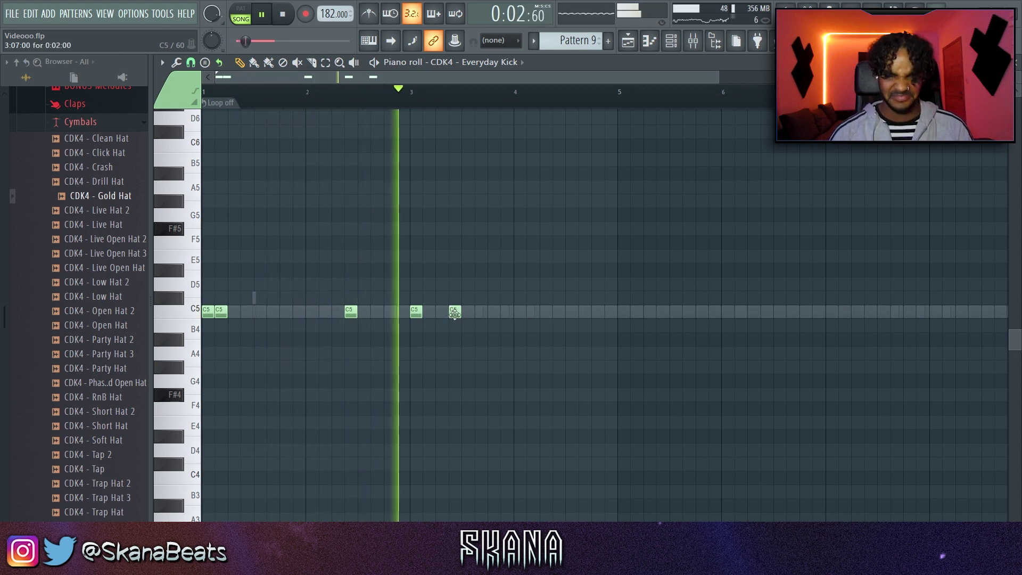
left_click(504, 313)
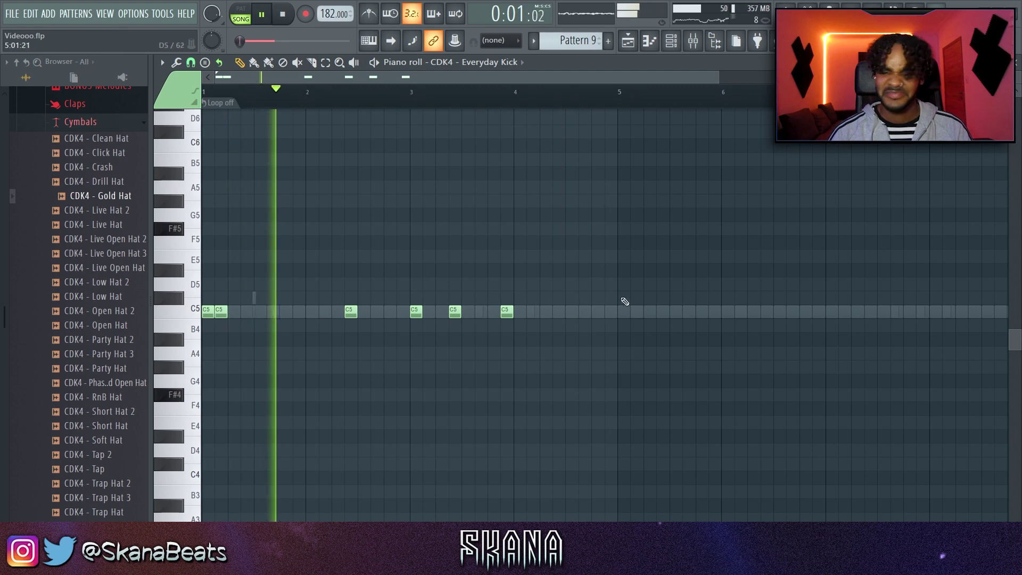
left_click(582, 313)
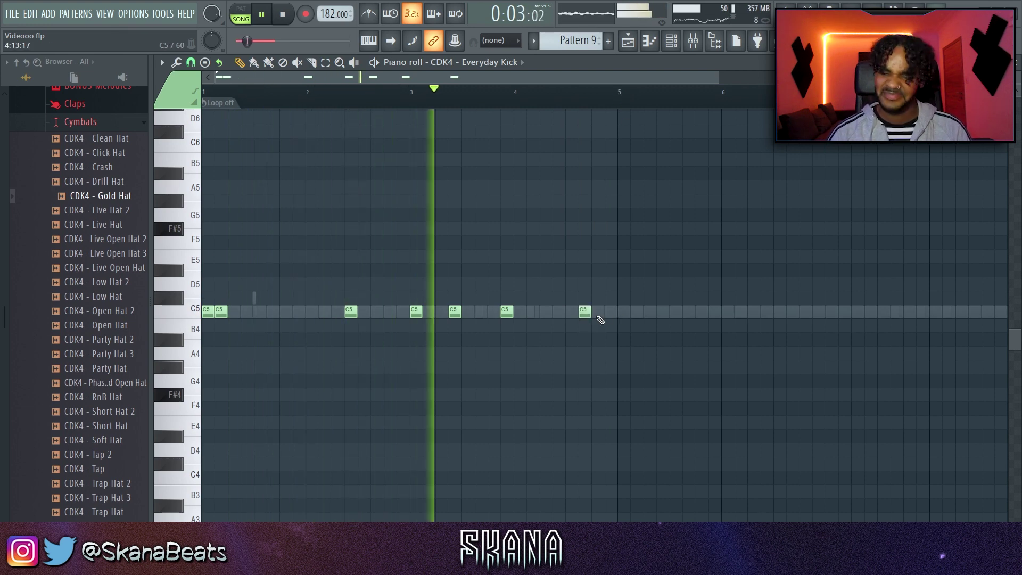
left_click(598, 313)
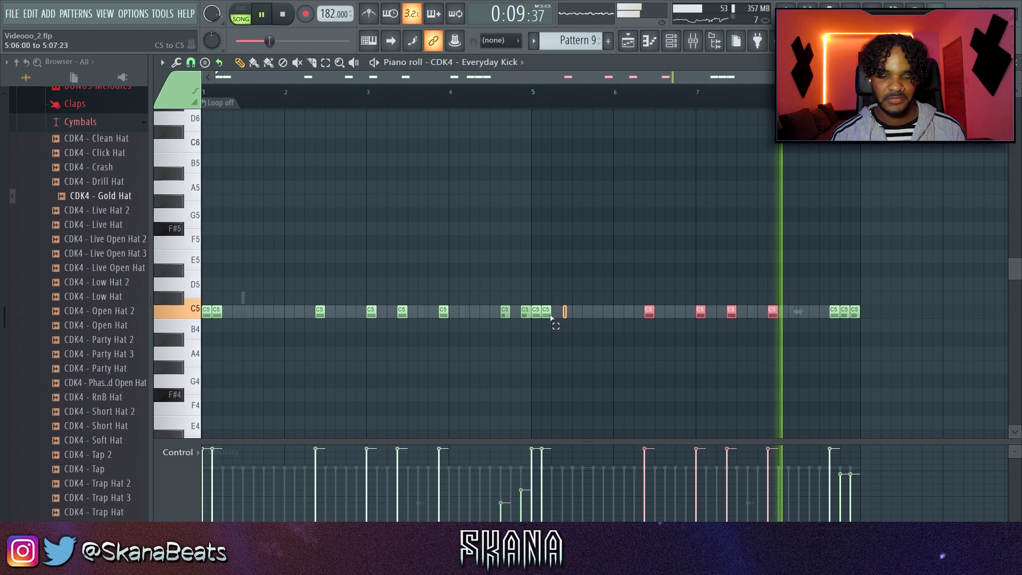
- Raise the velocity of the accented Everyday Kick notes in both halves of the pattern to maximum
left_click_drag(565, 317, 524, 308)
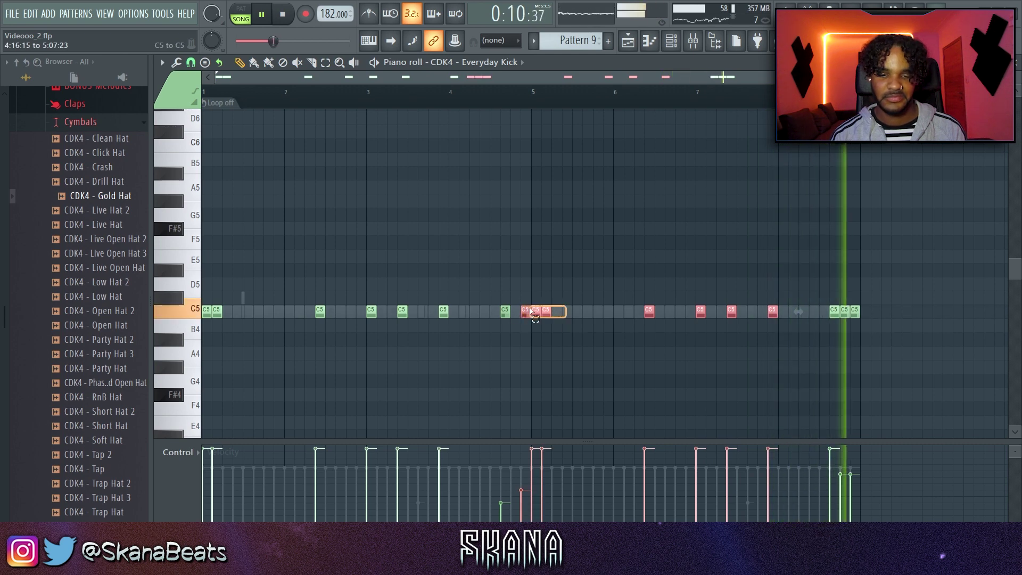
scroll(554, 306, "up", 2)
left_click_drag(458, 320, 205, 302)
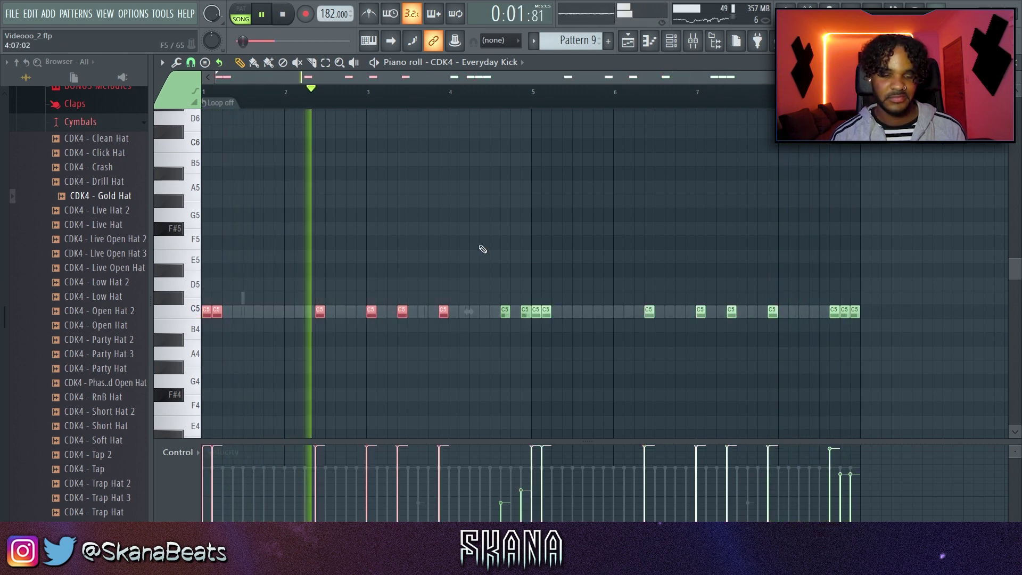
scroll(479, 241, "up", 2)
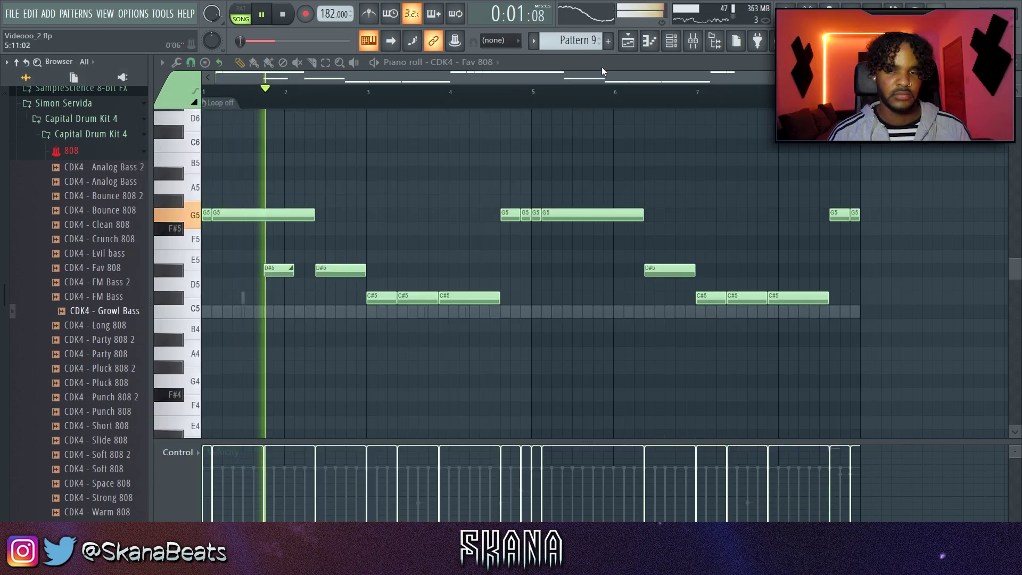
- Route the CDK4 - Fav 808 channel to mixer track 8 and load Fruity Parametric EQ 2 in effect slot 3
key("F6")
left_click(360, 314)
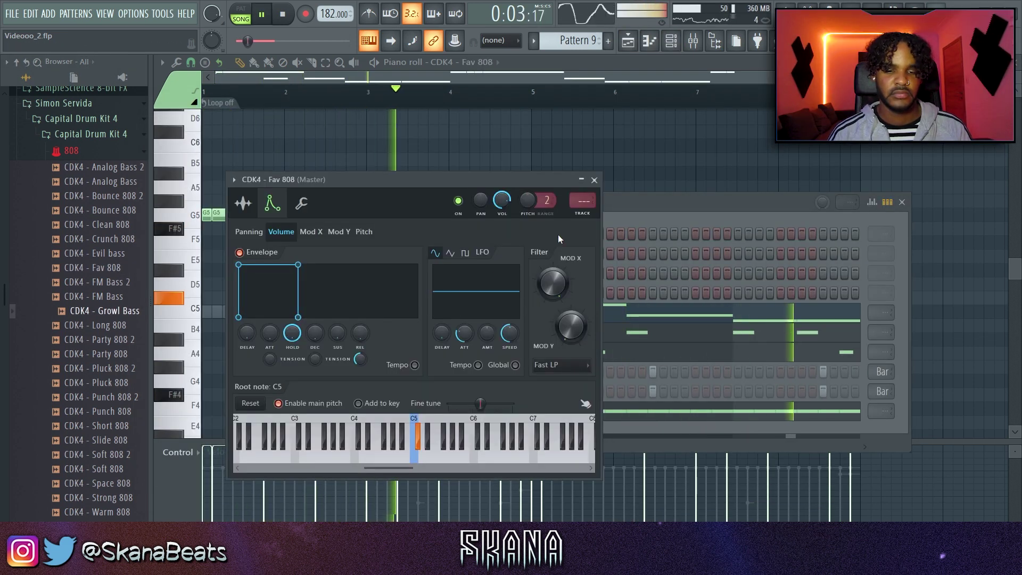
left_click(585, 214)
left_click(843, 206)
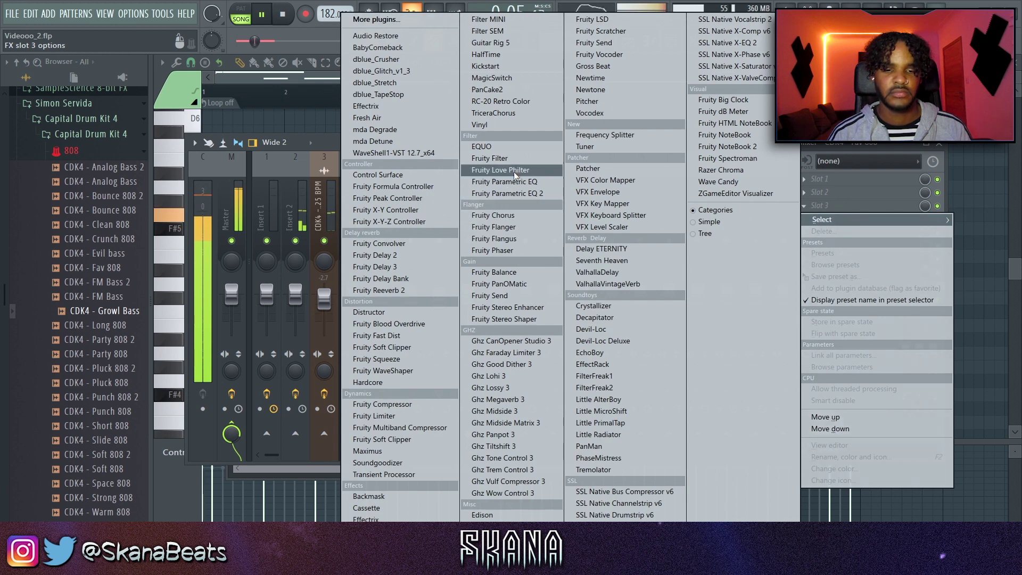
left_click(539, 193)
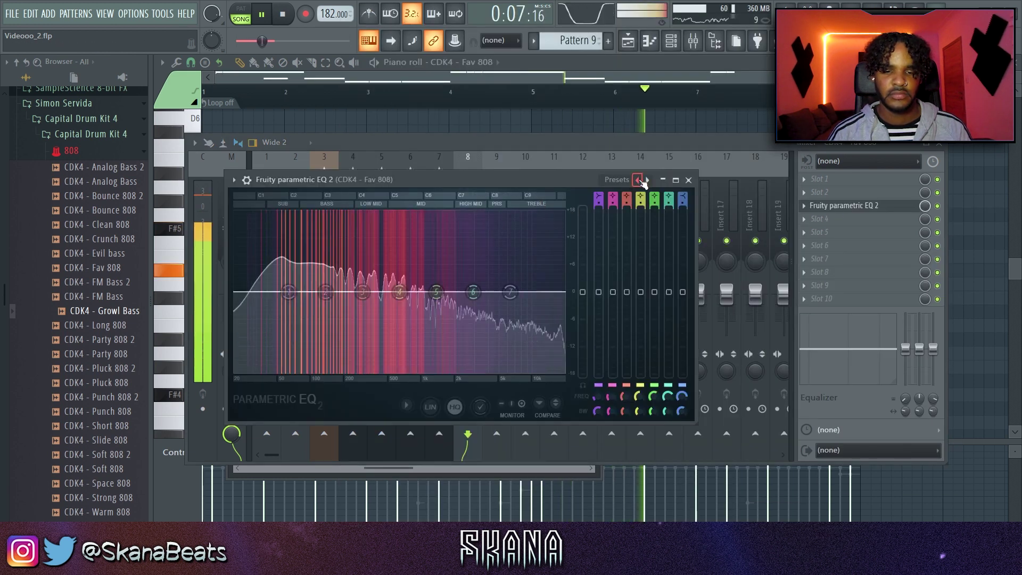
- Apply the EQ's 20Hz + 18kHz cut preset to the 808, lower the band 7 low-pass frequency, and close the equalizer
right_click(638, 180)
left_click(681, 220)
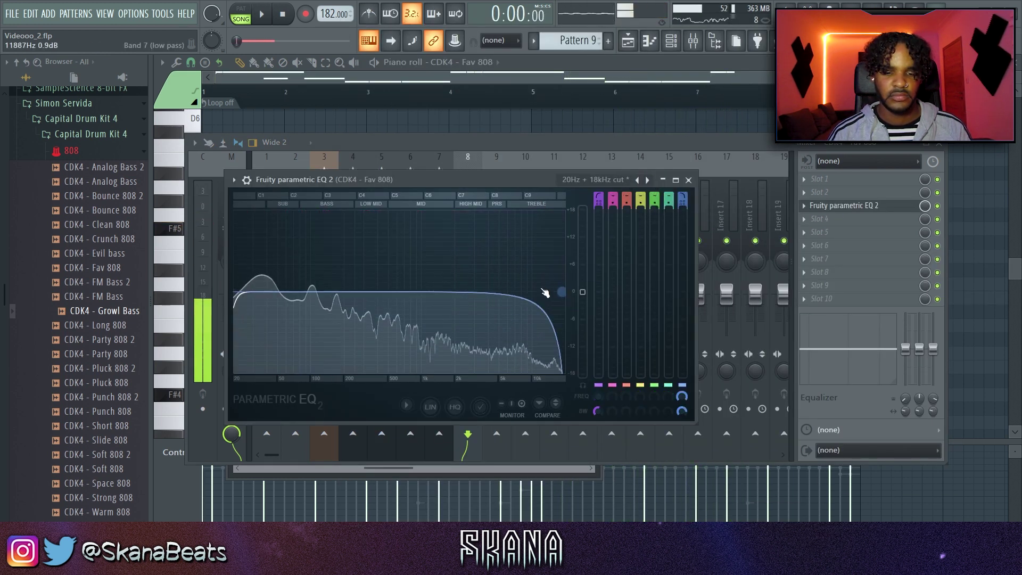
left_click_drag(558, 292, 531, 292)
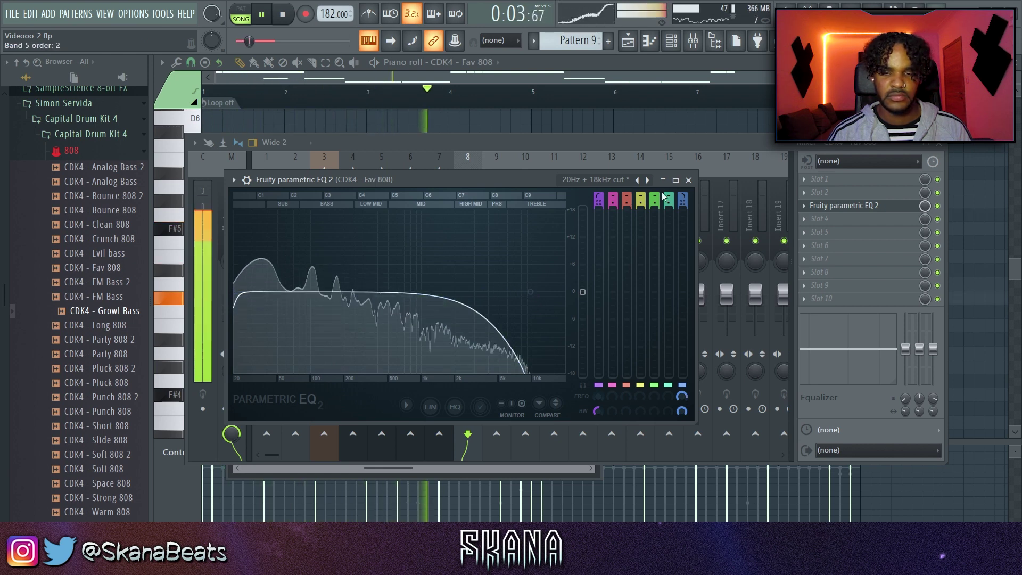
left_click(681, 181)
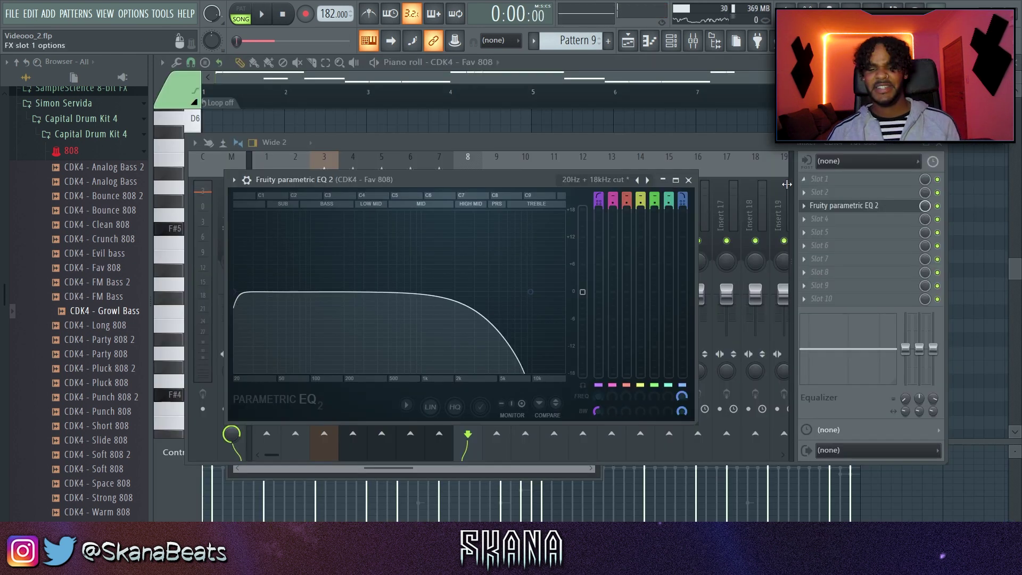
left_click(689, 180)
left_click(636, 135)
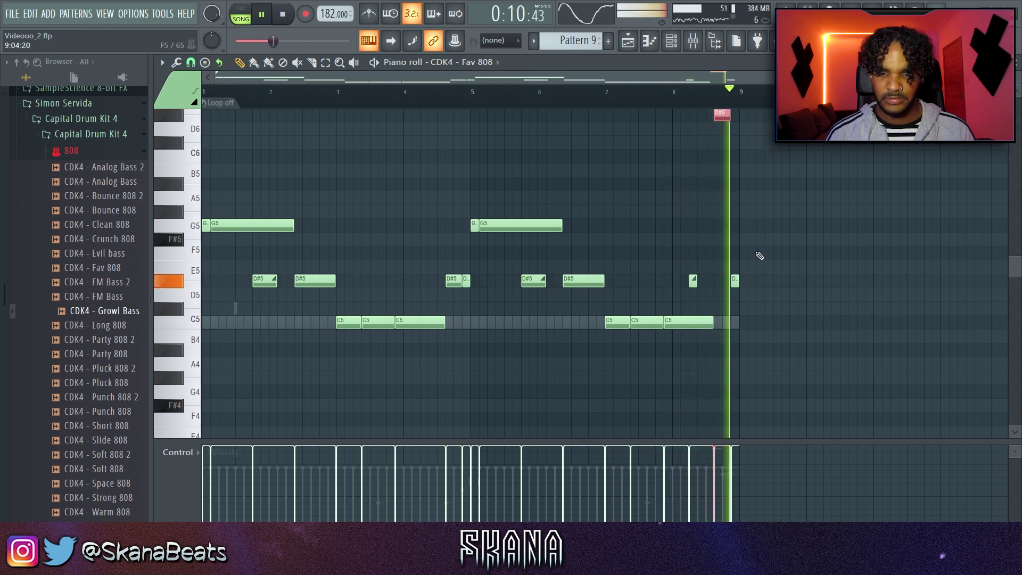
- Transpose the final short D#5 note of the Fav 808 line in bar 8 up one octave
left_click_drag(740, 277, 739, 295)
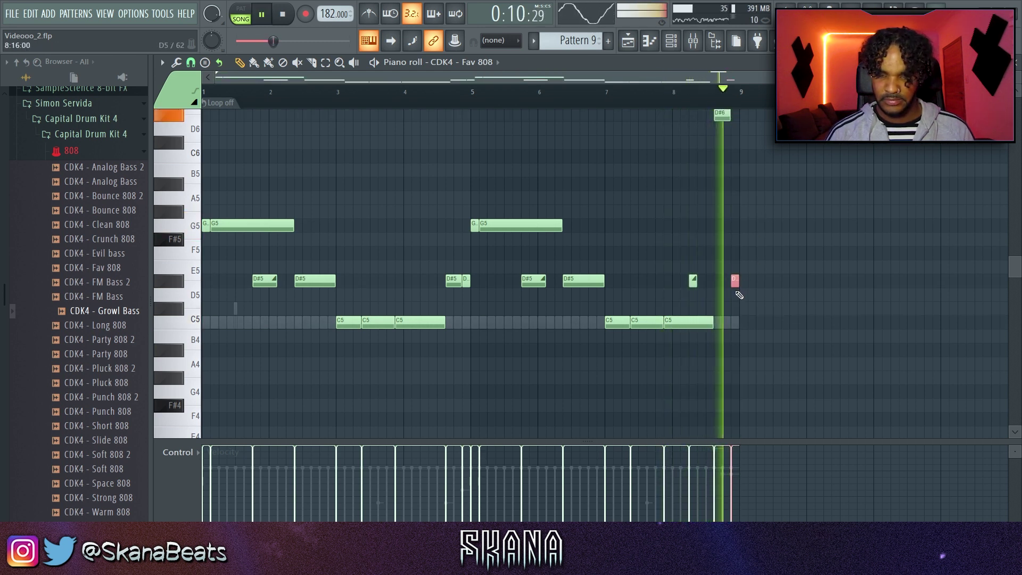
key("ctrl+Up")
left_click(841, 278, "ctrl")
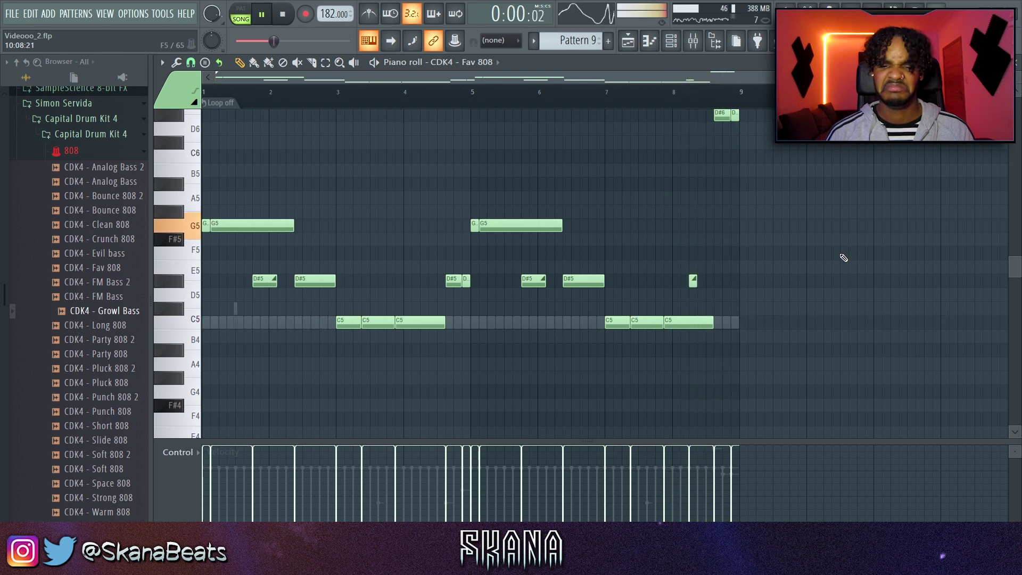
scroll(835, 242, "up", 3)
scroll(830, 225, "down", 1)
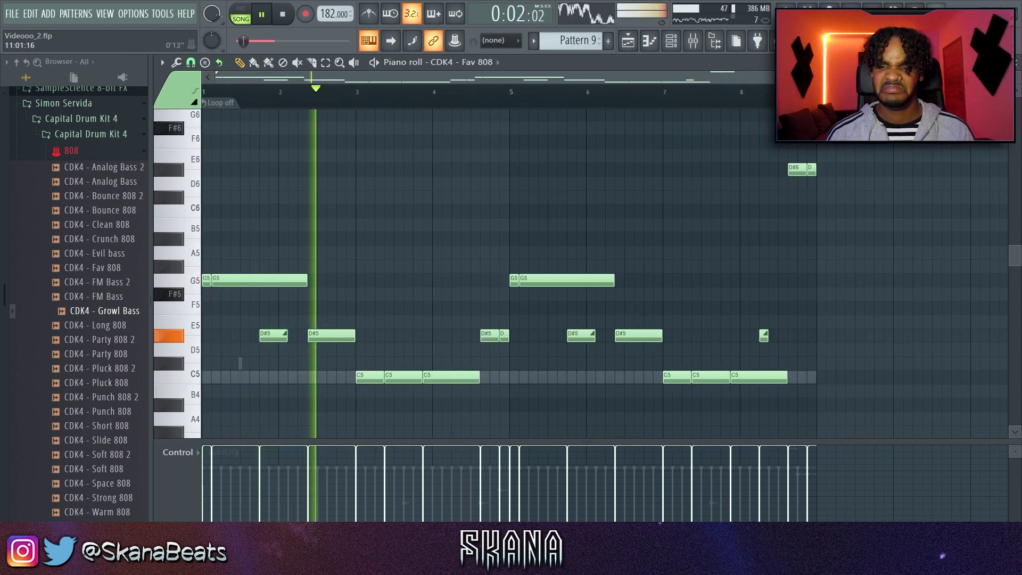
- Return from the Fav 808 notes to the playlist arrangement and save the project
left_click(1015, 63)
key("F9")
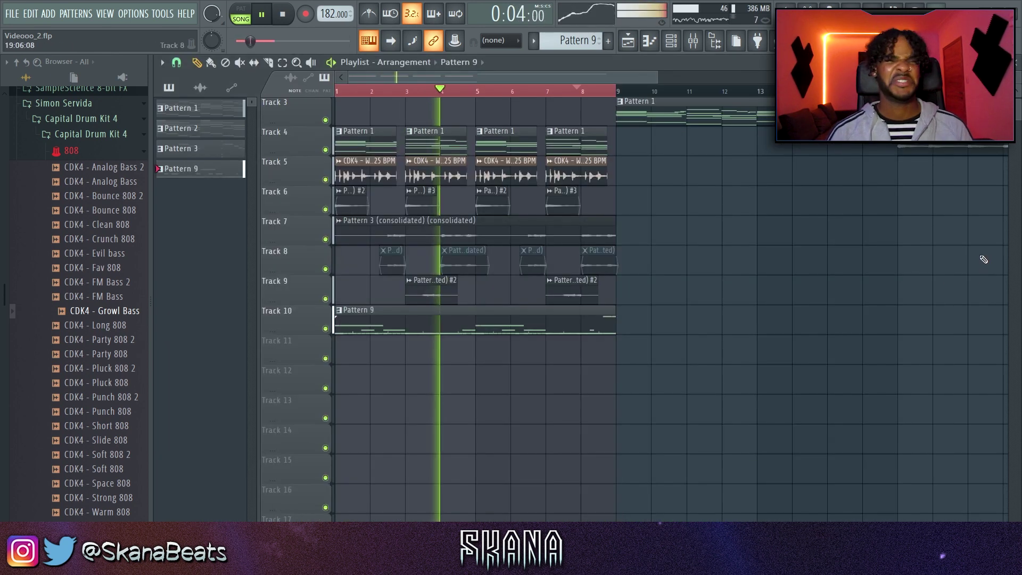
key("ctrl+s")
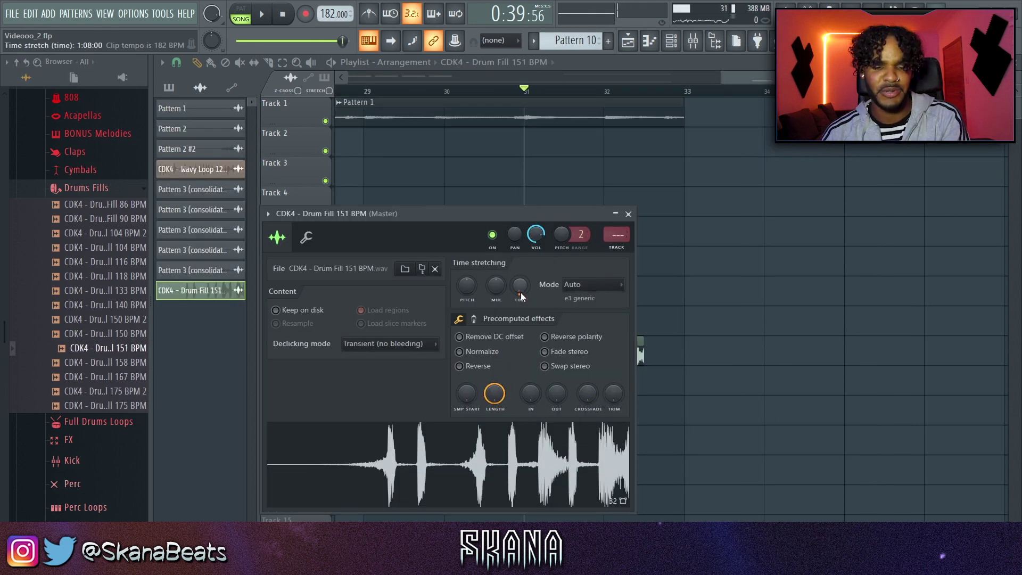
- Open the time-stretch length presets of the CDK4 - Drum Fill 151 BPM sample
right_click(521, 296)
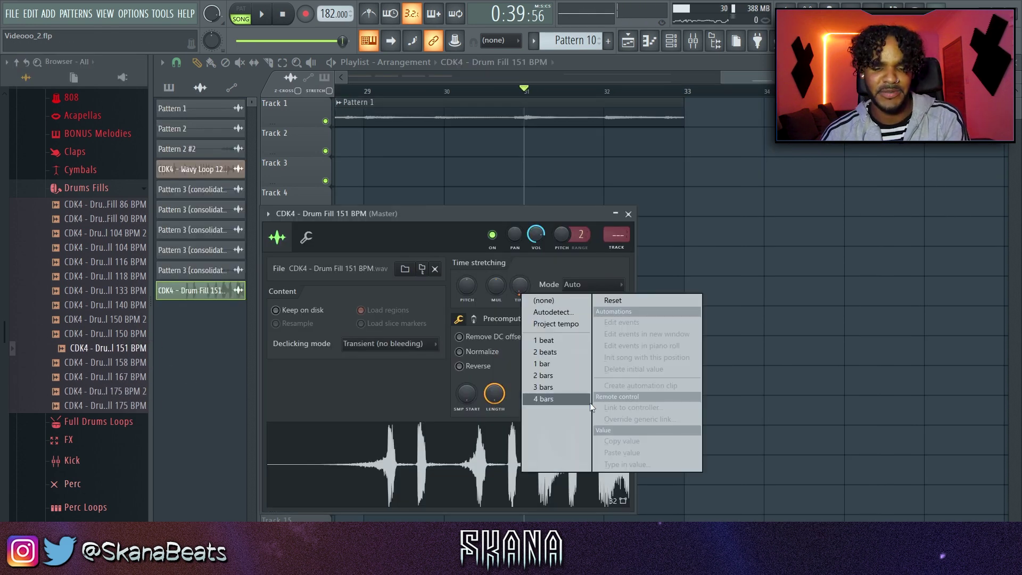
left_click(559, 407)
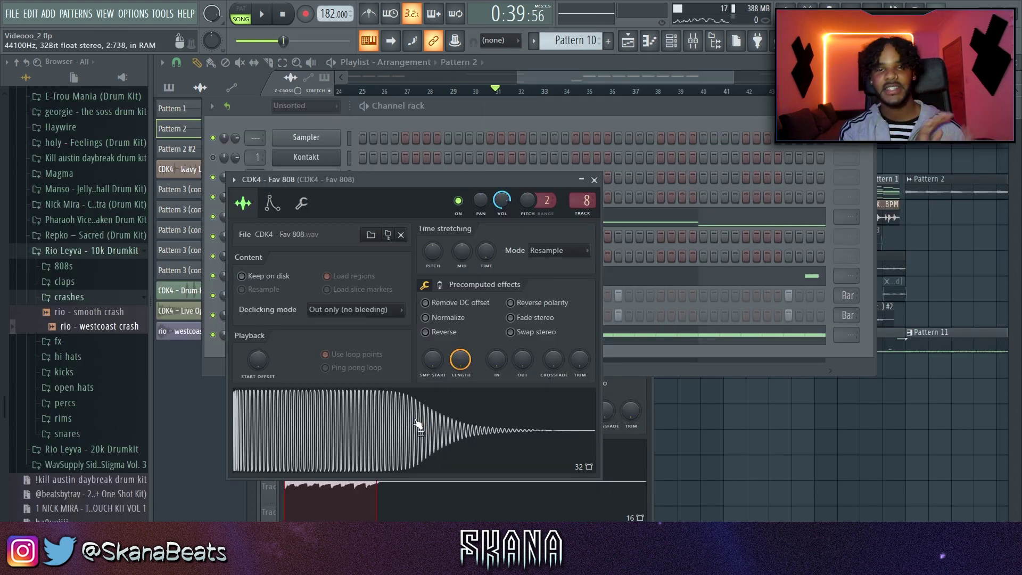
- Place the CDK4 - Fav 808 sample in the playlist as an audio clip on Track 12, leading up to bar 33
left_click_drag(417, 418, 534, 397)
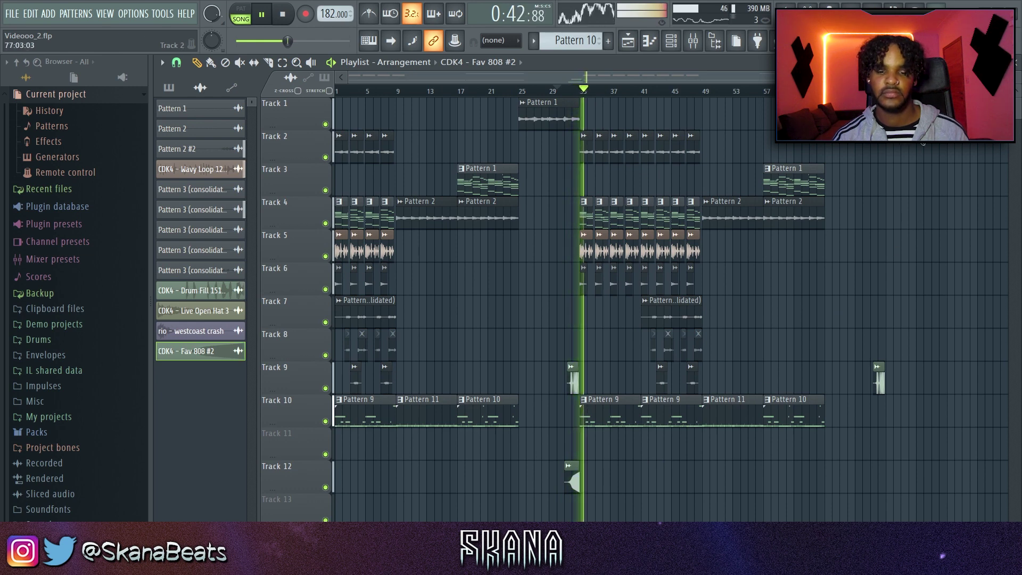
scroll(645, 202, "up", 2)
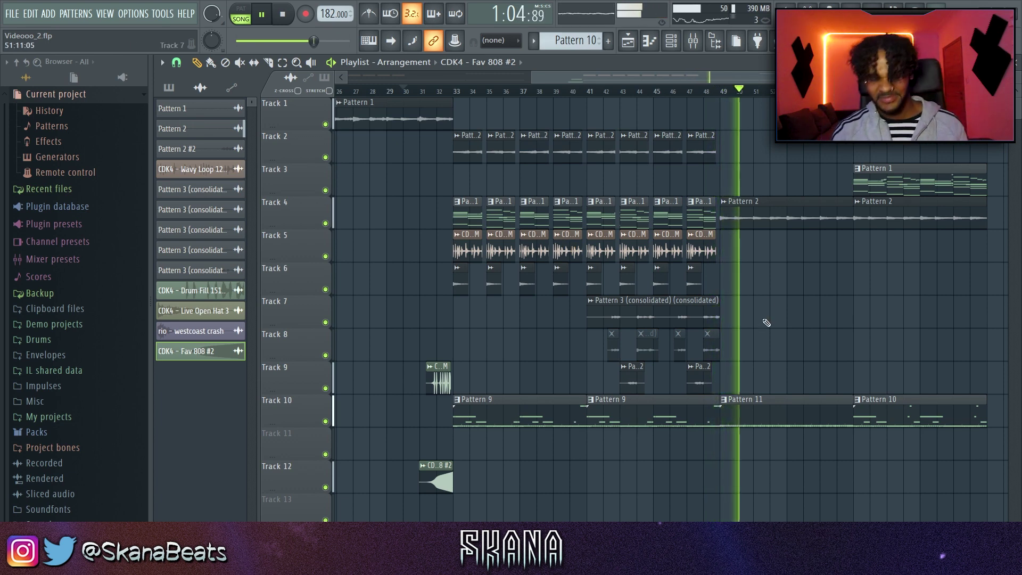
scroll(783, 250, "down", 3, "ctrl")
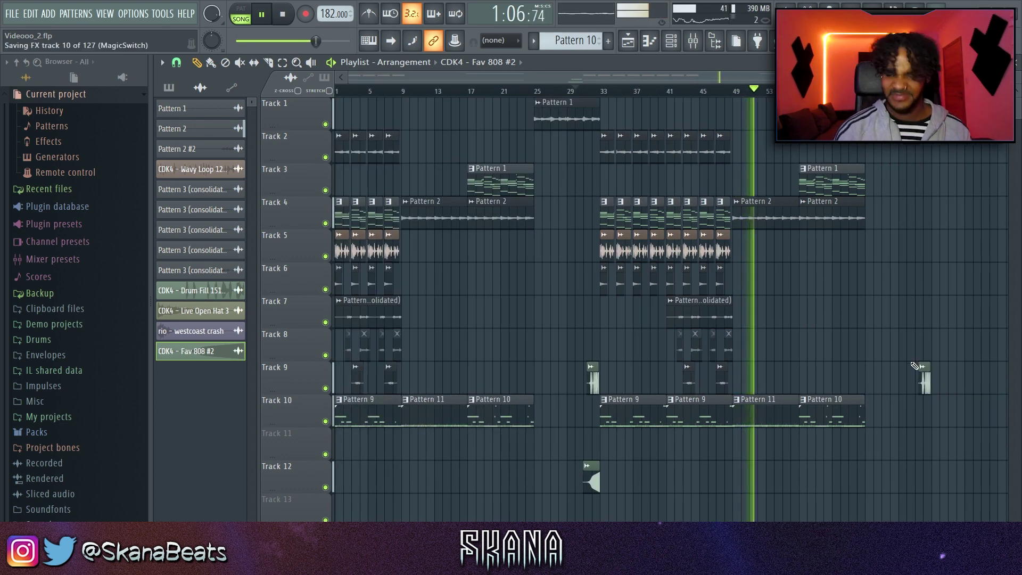